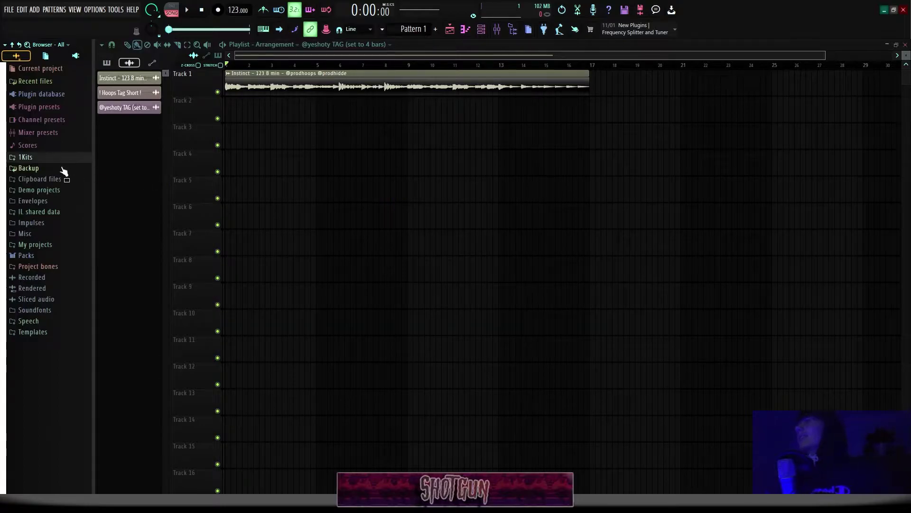
Expand the 1Kits sample folder and audition the Instinct loop from the start and from bar 5.
click(62, 158)
click(154, 62)
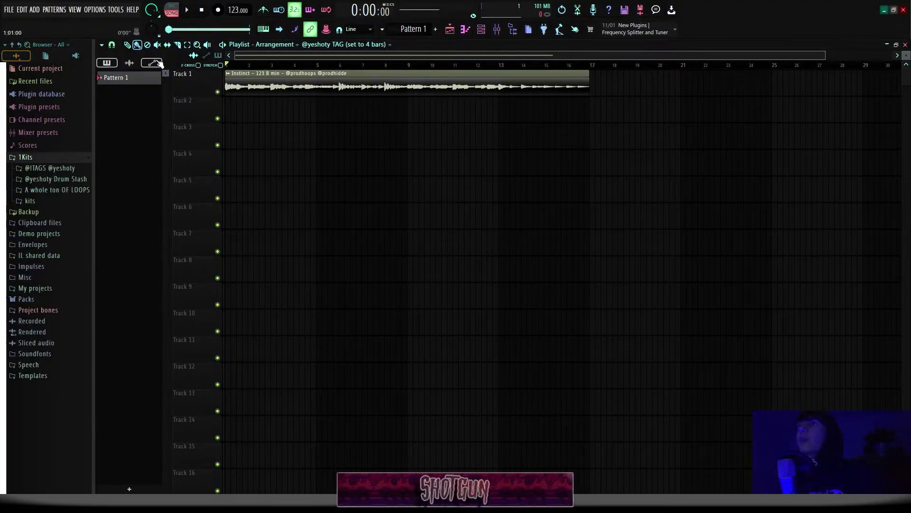
key(space)
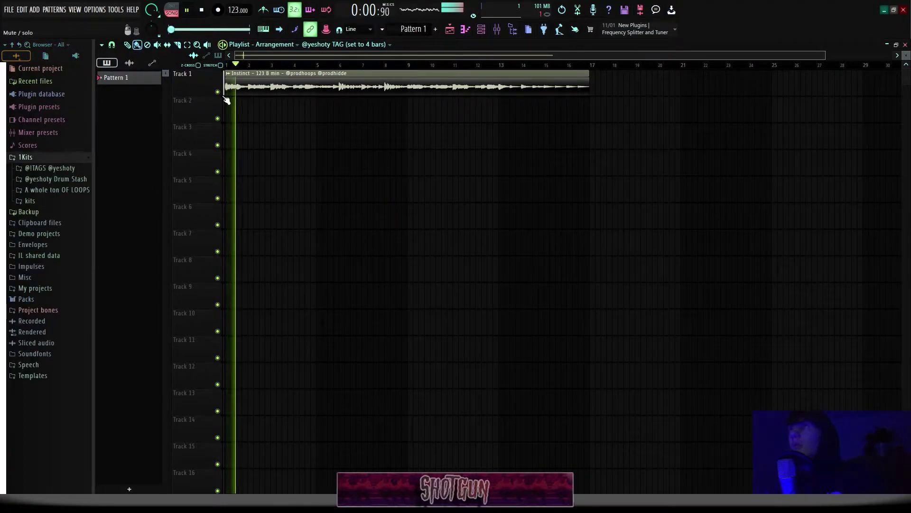
click(321, 68)
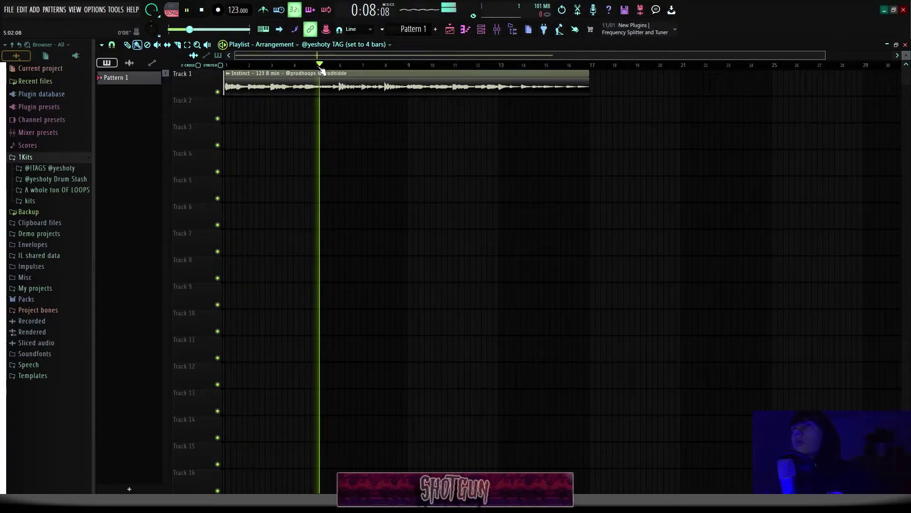
key(space)
Slice the Instinct loop clip on Track 1 at bars 5, 9 and 13.
click(321, 92)
click(410, 93)
click(503, 92)
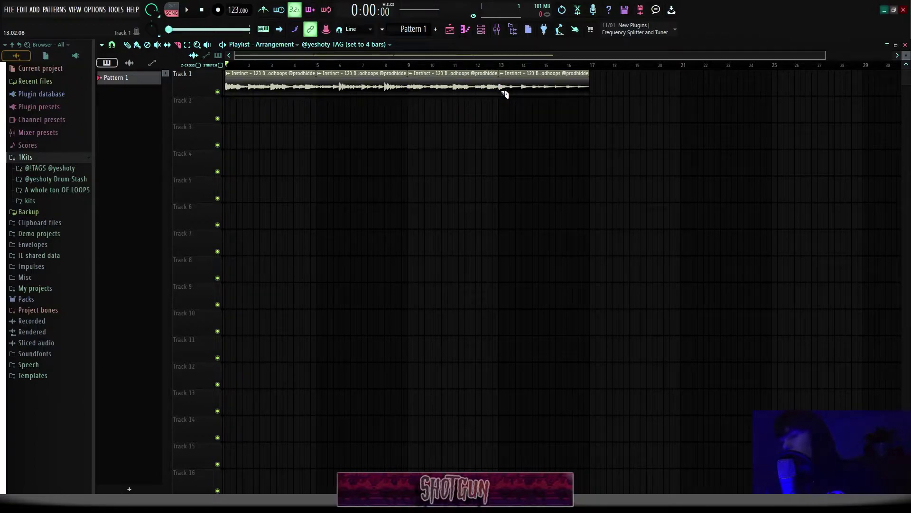
Listen to the loop slices starting at bars 13, 9 and 1 to compare them.
click(500, 65)
key(space)
click(410, 66)
key(space)
click(226, 65)
key(space)
key(space)
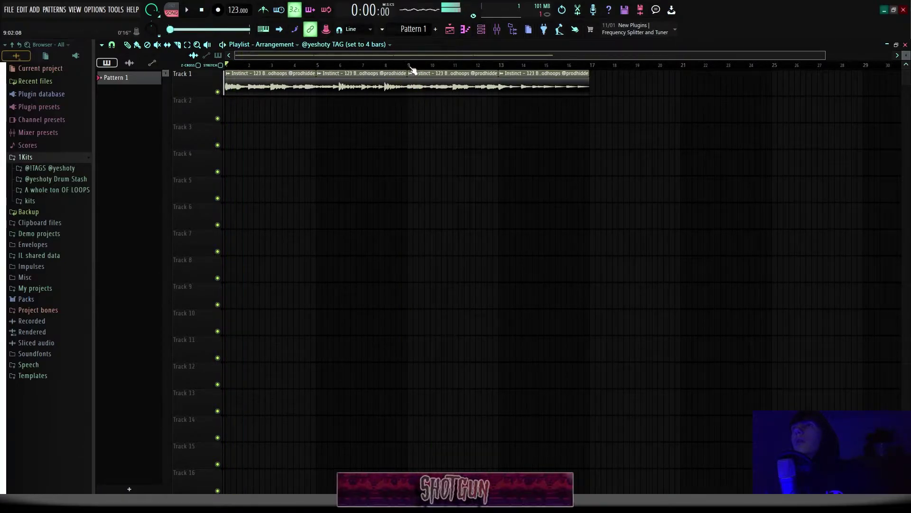
Delete the loop slice at bar 9, moving the bar 5 slice to bar 9 and the bar 13 slice to bar 17.
click(410, 66)
right_click(450, 86)
drag(385, 86, 477, 86)
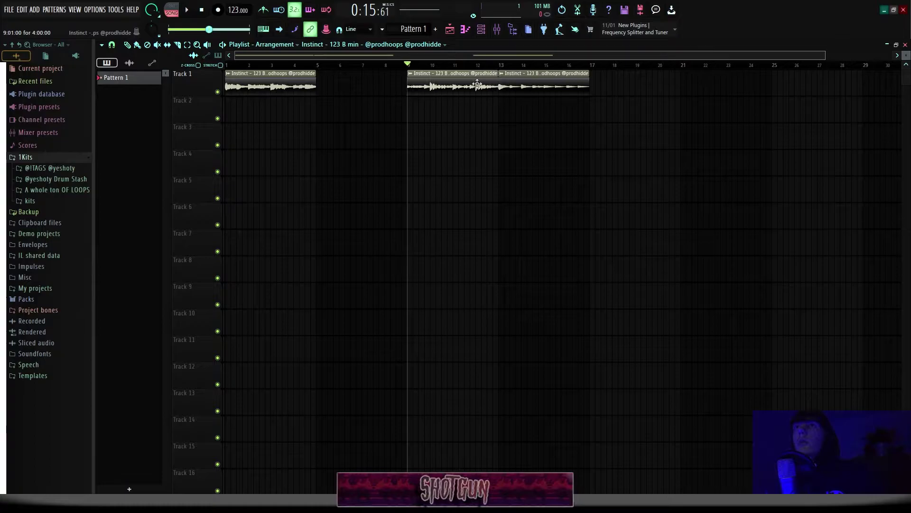
drag(551, 87, 642, 87)
Duplicate the three loop slices into the gaps after them so each plays twice, filling Track 1 up to bar 25.
drag(751, 90, 233, 97)
key(ctrl+b)
drag(346, 87, 226, 66)
ctrl+click(346, 65)
Place Pattern 1 at the start of Track 5 and extend its clip to 8 bars.
click(107, 63)
click(114, 77)
click(252, 186)
drag(252, 186, 407, 203)
Repeat the 8-bar Pattern 1 clip along Track 5 so that three copies run up to bar 25.
drag(394, 248, 338, 169)
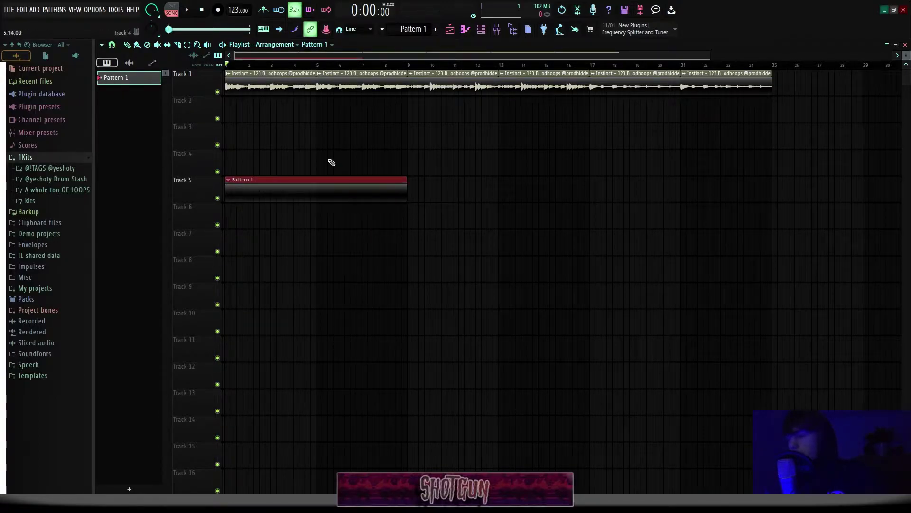
key(ctrl+b)
key(ctrl+b)
key(ctrl+b)
right_click(707, 197)
scroll(680, 205, down, 2)
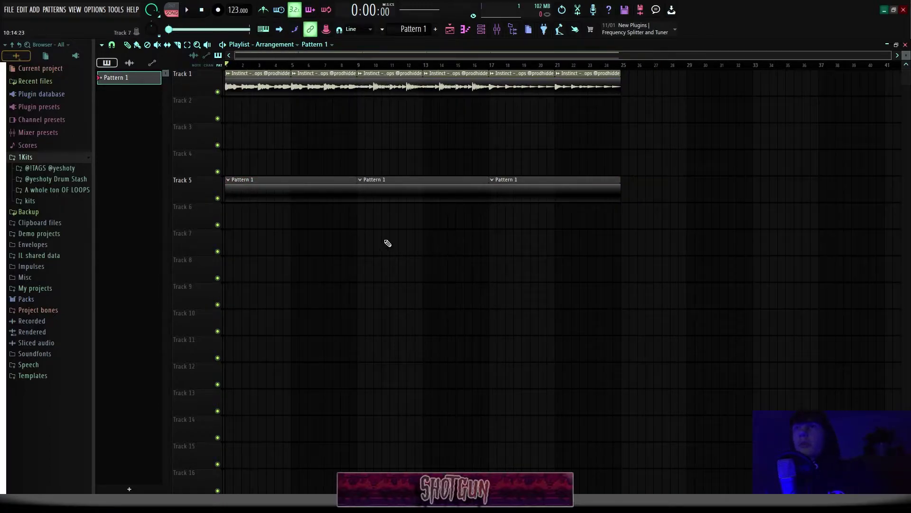
Route the three audio channels in the channel rack to mixer tracks 1, 2 and 3.
key(F5)
click(877, 119)
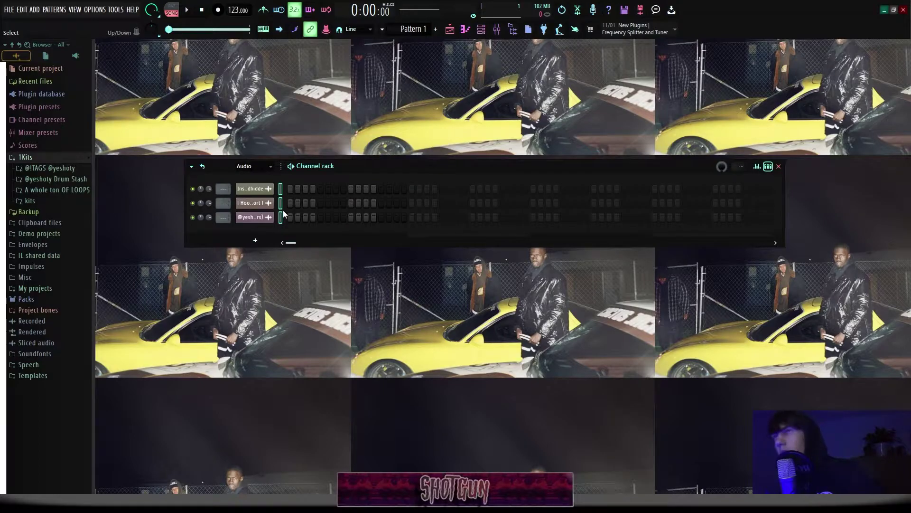
key(F9)
click(198, 217)
click(198, 217)
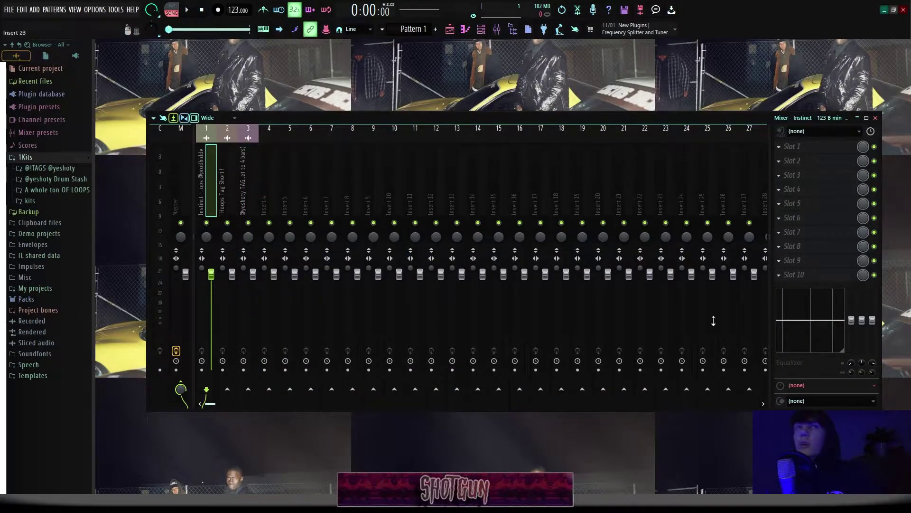
EQ the Instinct loop's mixer track, cutting the low shelf to -18 dB and the high shelf to about -3.8 dB.
drag(851, 323, 851, 342)
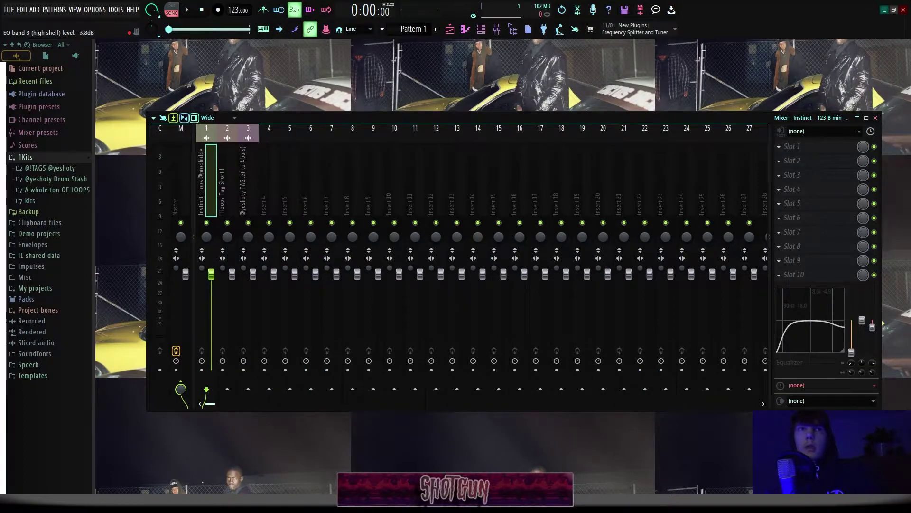
click(876, 118)
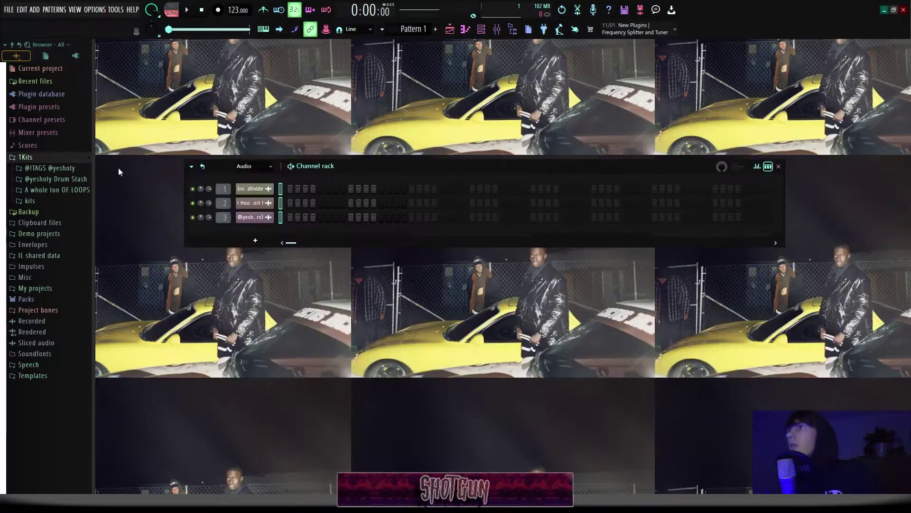
click(66, 179)
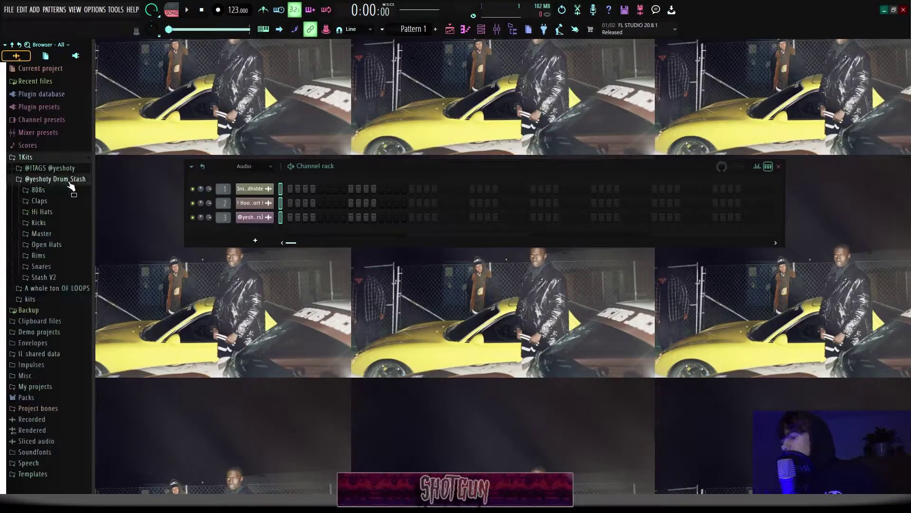
click(47, 203)
drag(64, 242, 325, 232)
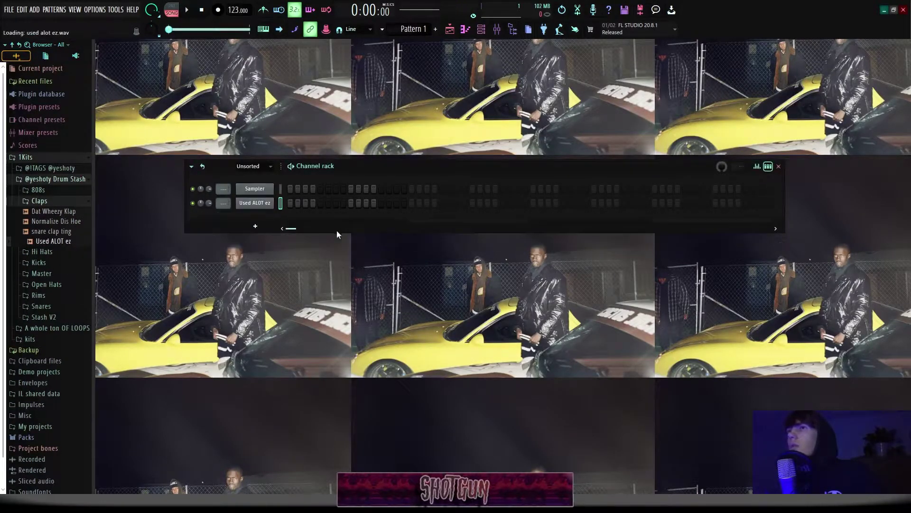
Program the Used ALOT ez clap on the third beat of each bar and duplicate the hits to lengthen the pattern.
click(533, 203)
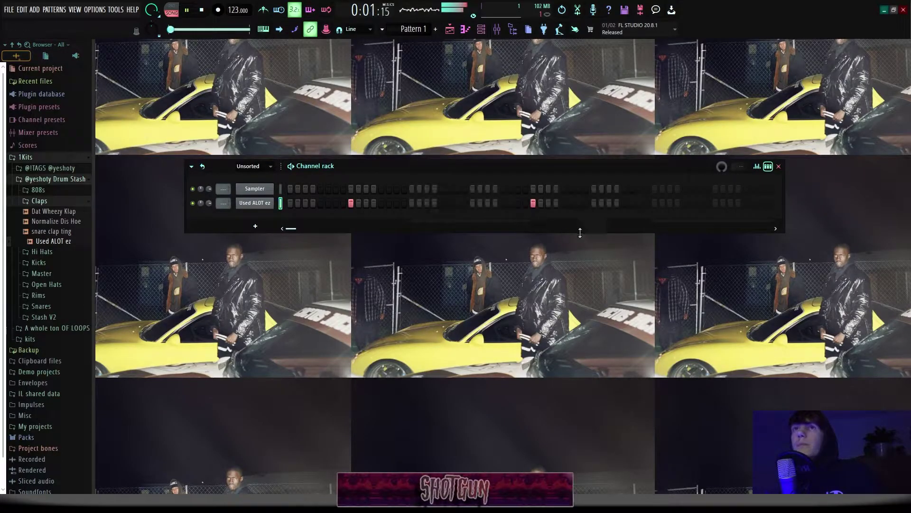
click(533, 202)
click(472, 202)
click(594, 203)
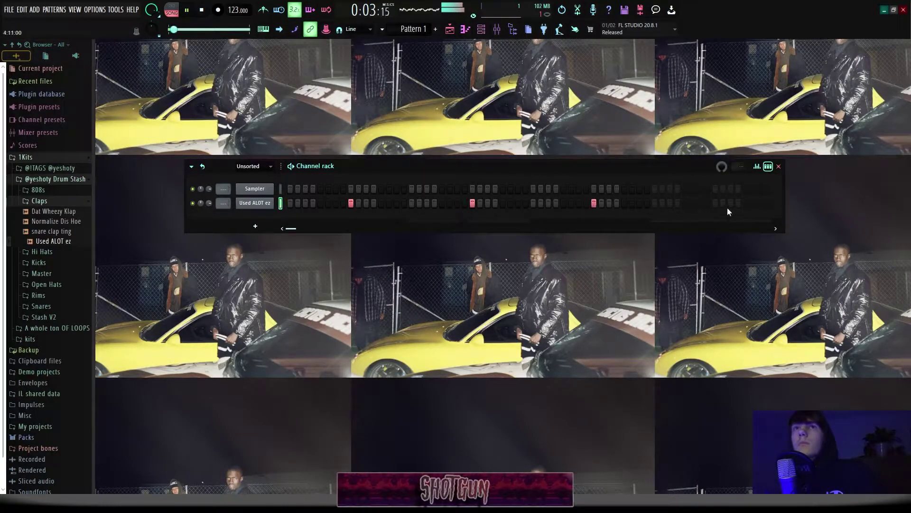
key(F7)
key(ctrl+a)
key(ctrl+b)
key(F7)
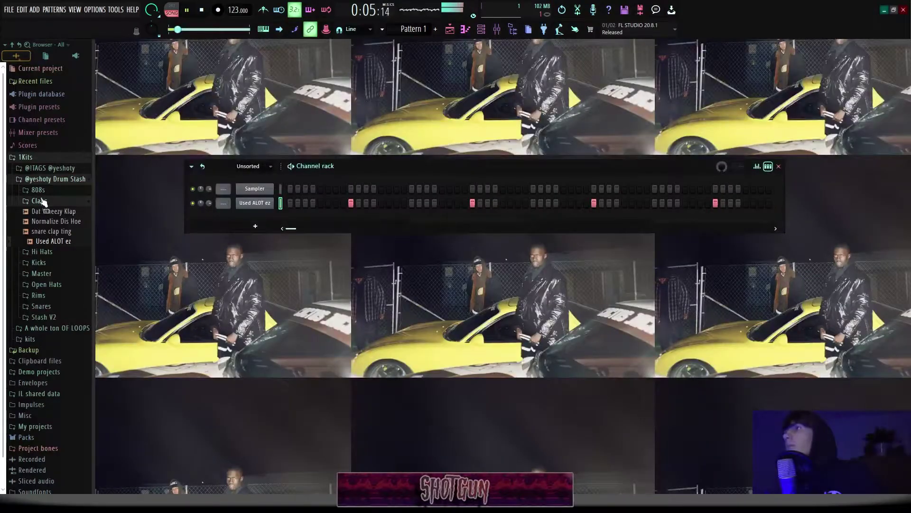
Add the Power Puff (layer) sample from the Snares folder to the channel rack.
click(41, 199)
click(41, 266)
drag(60, 347, 122, 325)
drag(264, 220, 280, 212)
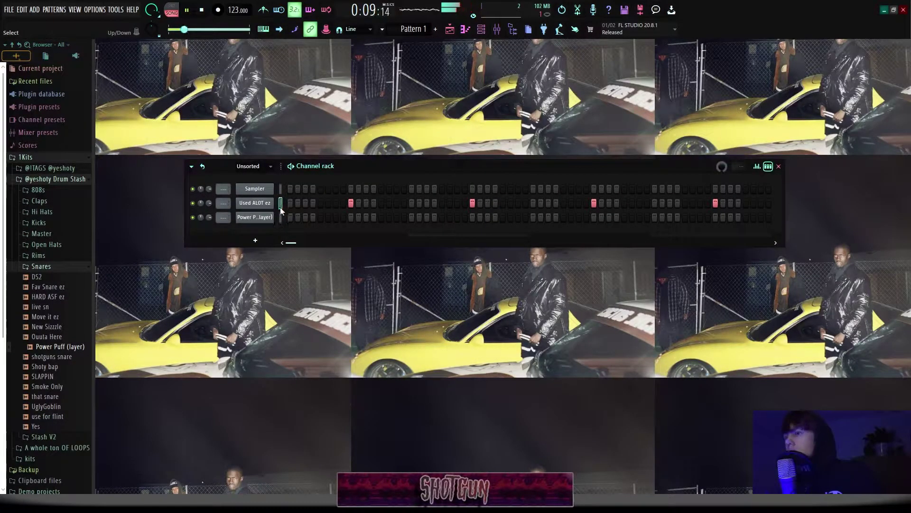
With all channels shown, give the Power Puff (layer) snare the clap's hits and lower its channel volume to about 70%.
click(257, 167)
click(252, 187)
drag(210, 207, 210, 211)
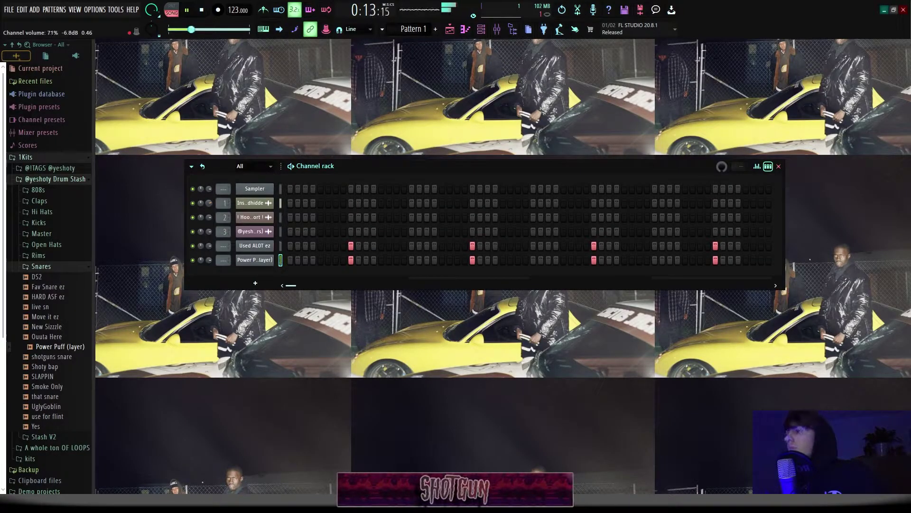
key(XF86AudioRaiseVolume)
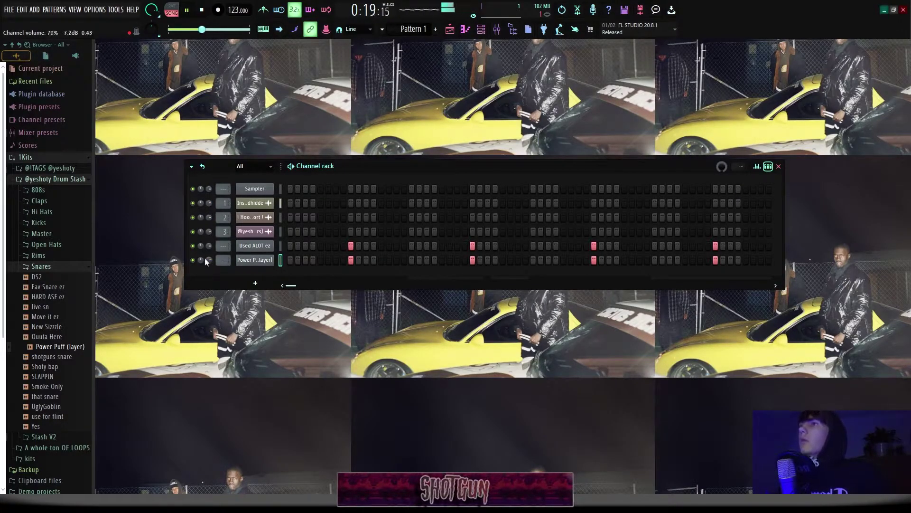
Add the Pyrex hi-hat from the Hi Hats folder and fill its channel with a hit on every second step.
click(48, 267)
click(42, 212)
click(54, 254)
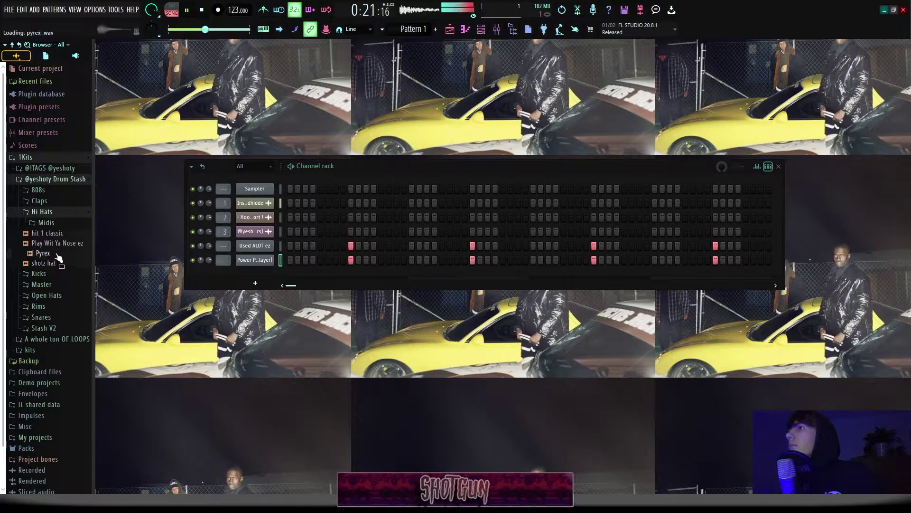
drag(257, 280, 258, 279)
right_click(259, 275)
click(401, 306)
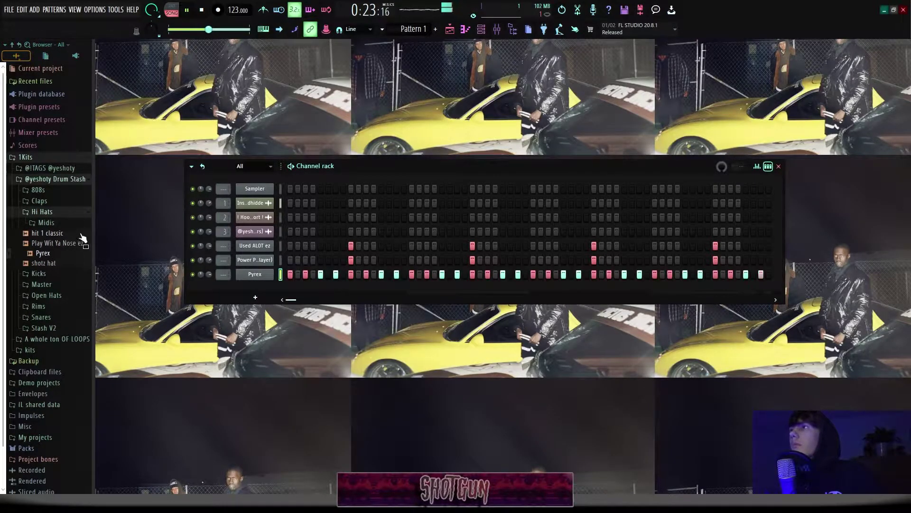
Add the shoty spinzz sample from the 808s folder as a channel below Pyrex.
click(68, 212)
click(38, 189)
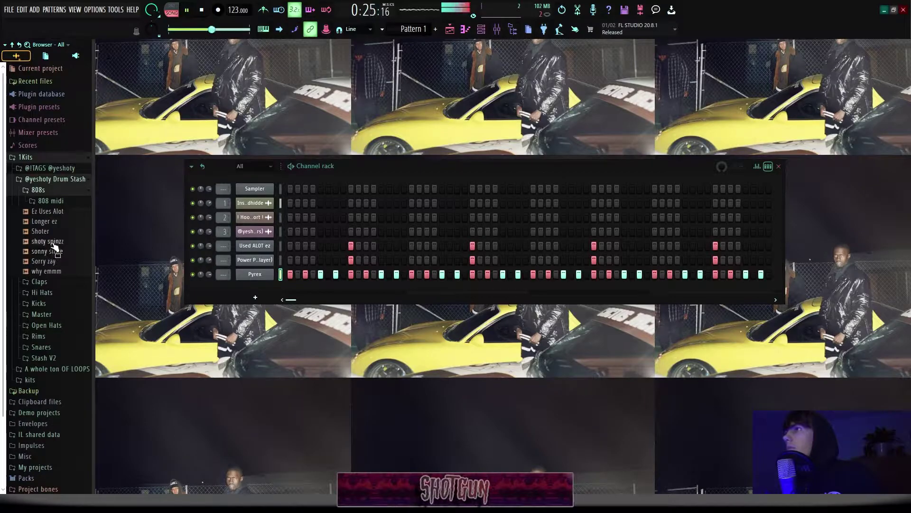
drag(54, 246, 260, 291)
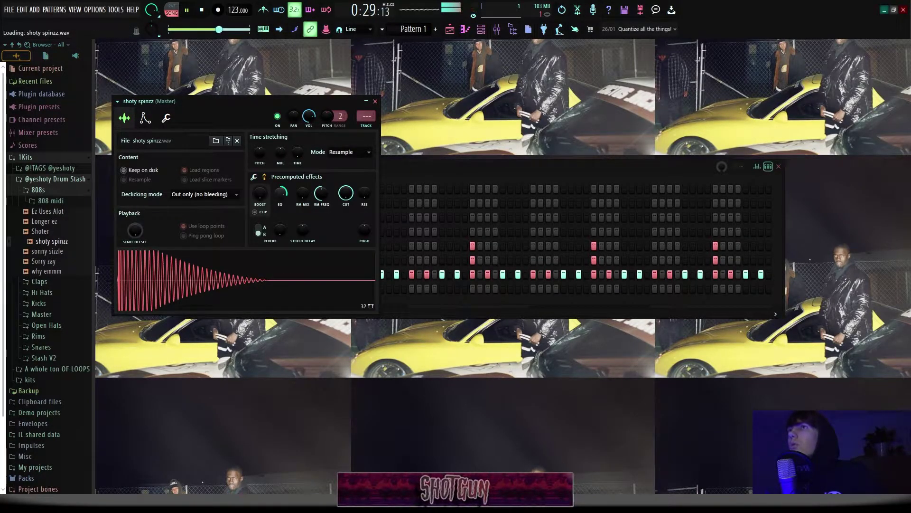
click(375, 101)
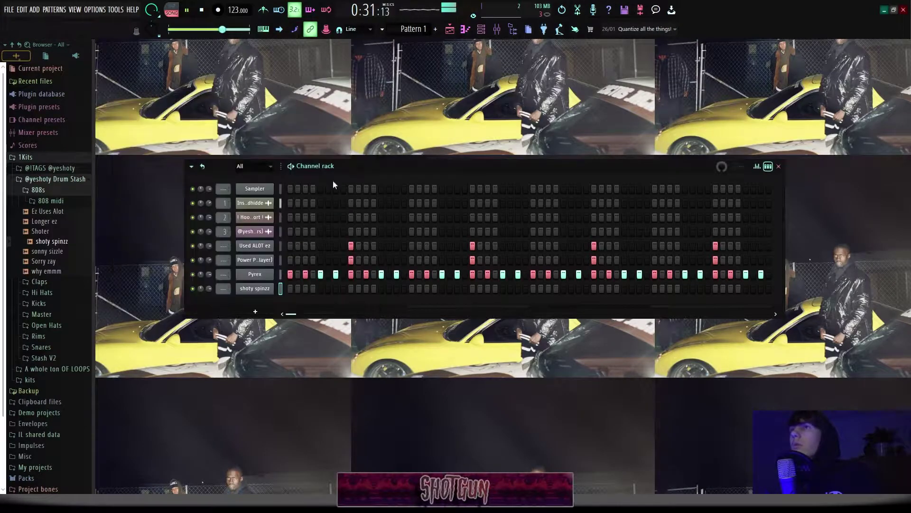
Place a short B5 note at the start of the shoty spinzz piano roll and audition it.
right_click(251, 291)
click(304, 351)
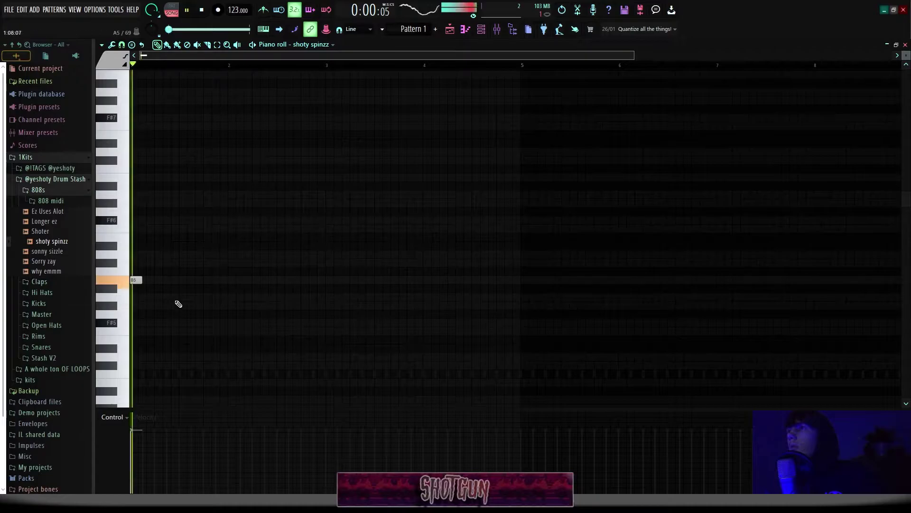
key(space)
key(space)
scroll(212, 58, up, 3)
key(space)
key(space)
key(space)
Transpose the shoty spinzz note down one octave to B4 and listen to the result with the drums.
key(ctrl+Up)
key(ctrl+Down)
key(ctrl+Down)
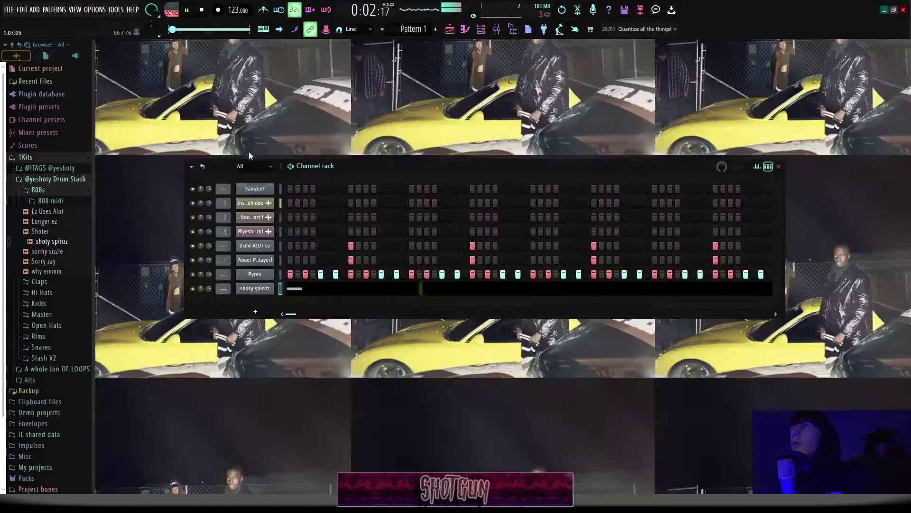
key(space)
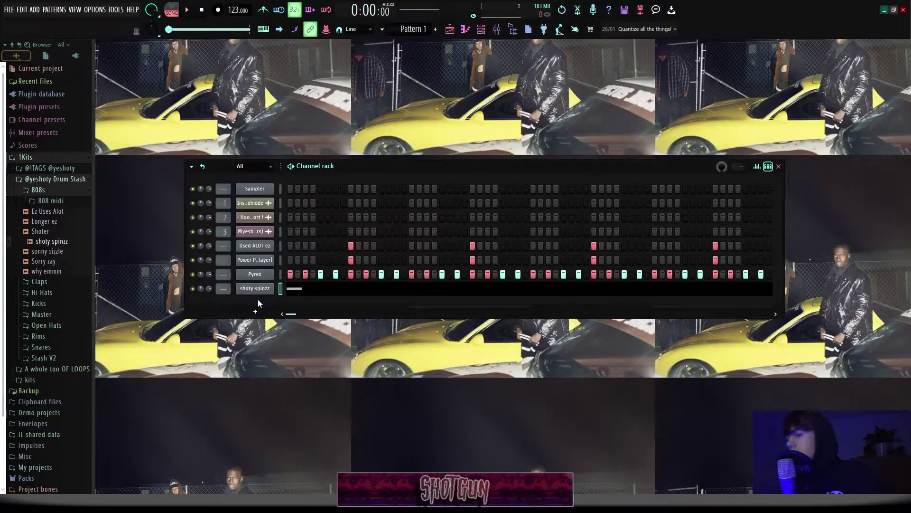
Examine the shoty spinzz channel's sampler settings and waveform.
click(268, 292)
click(266, 177)
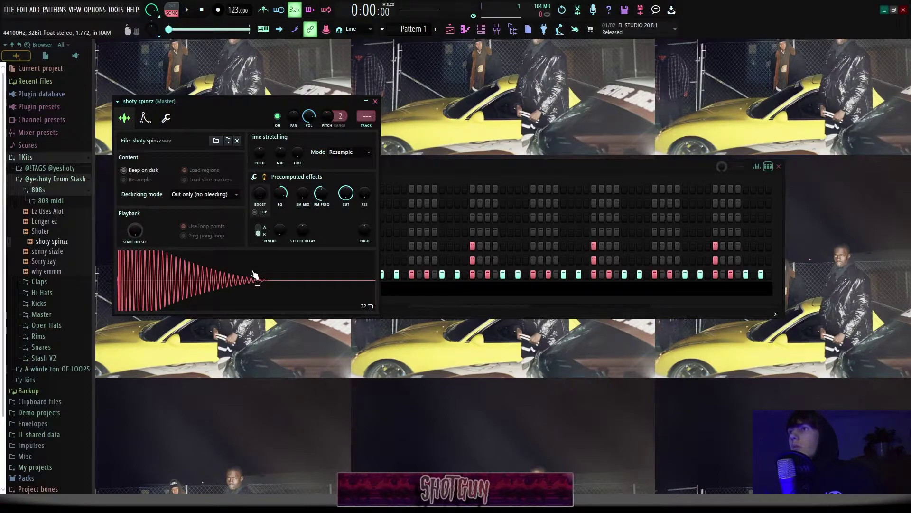
click(376, 102)
Add two more B4 notes to the shoty spinzz piano roll, near the end of bar 1 and on beat 2 of bar 2.
key(F7)
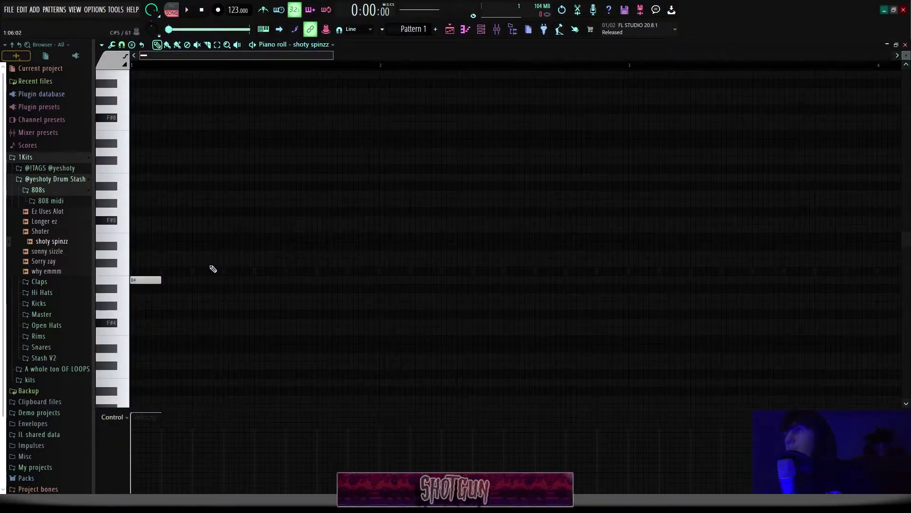
scroll(187, 199, up, 2)
key(space)
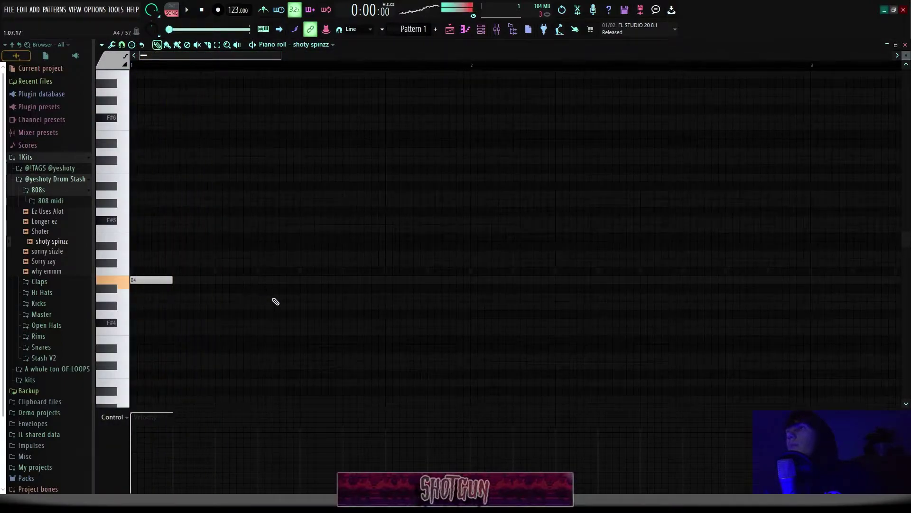
click(431, 280)
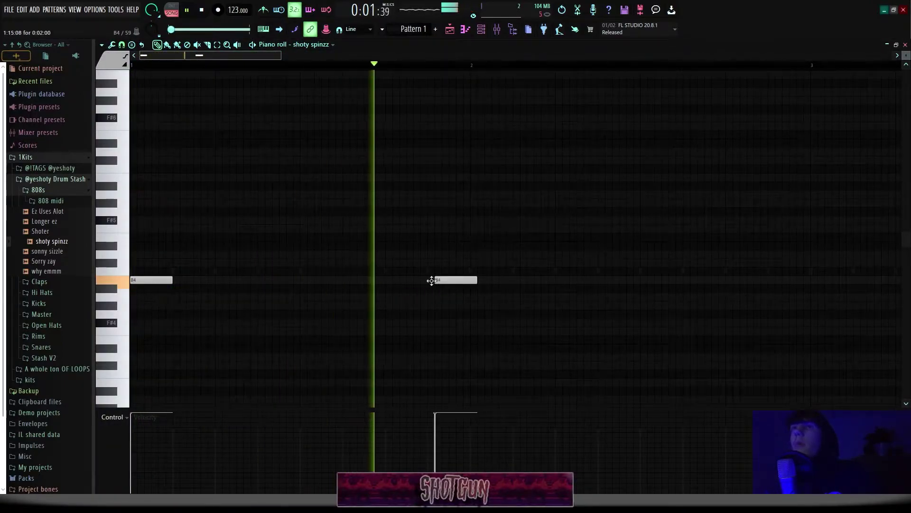
click(558, 279)
scroll(492, 297, down, 2)
key(space)
Transpose all three shoty spinzz notes up one octave and play the arrangement from the start.
key(ctrl+a)
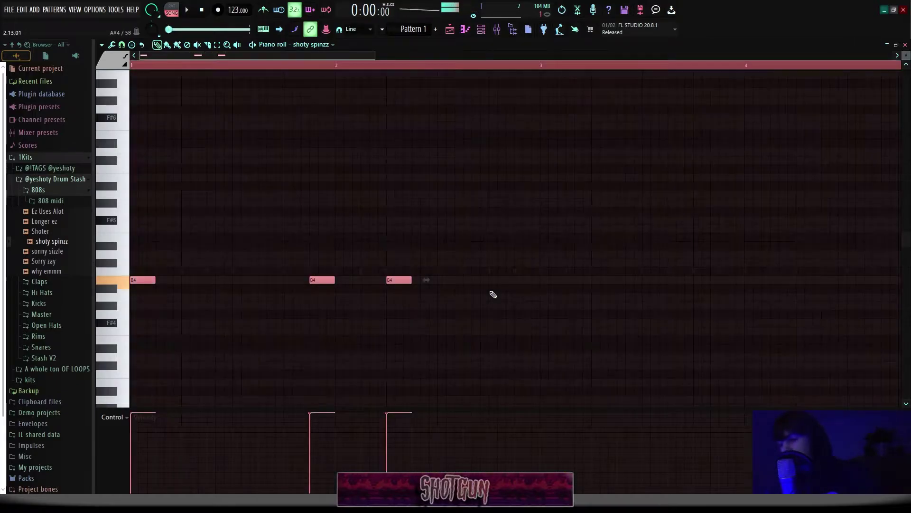
key(ctrl+Up)
key(space)
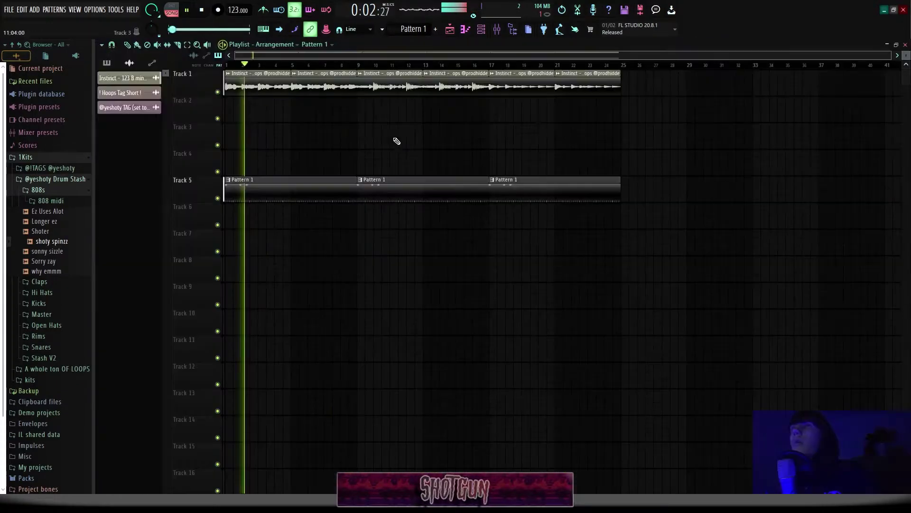
key(space)
scroll(323, 114, up, 4)
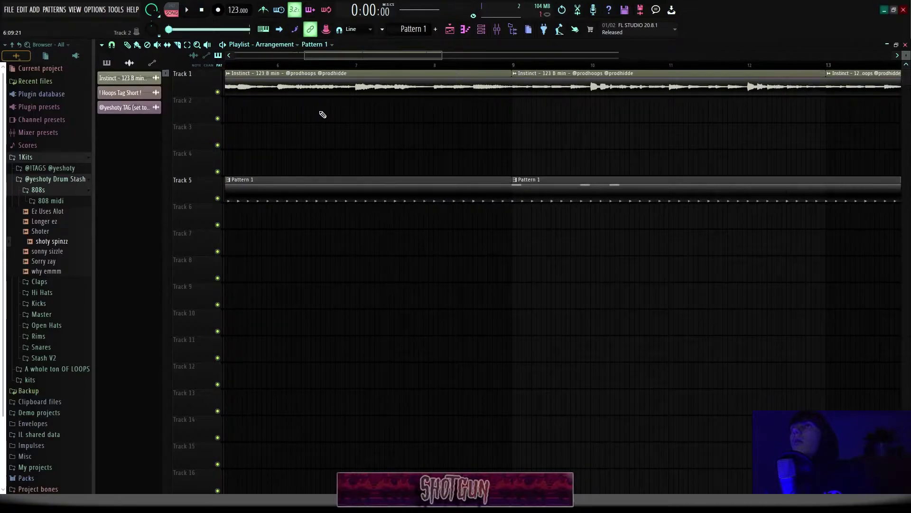
Add a B5 note at the start of bar 3 in the shoty spinzz piano roll and change the grid snap.
key(F7)
key(space)
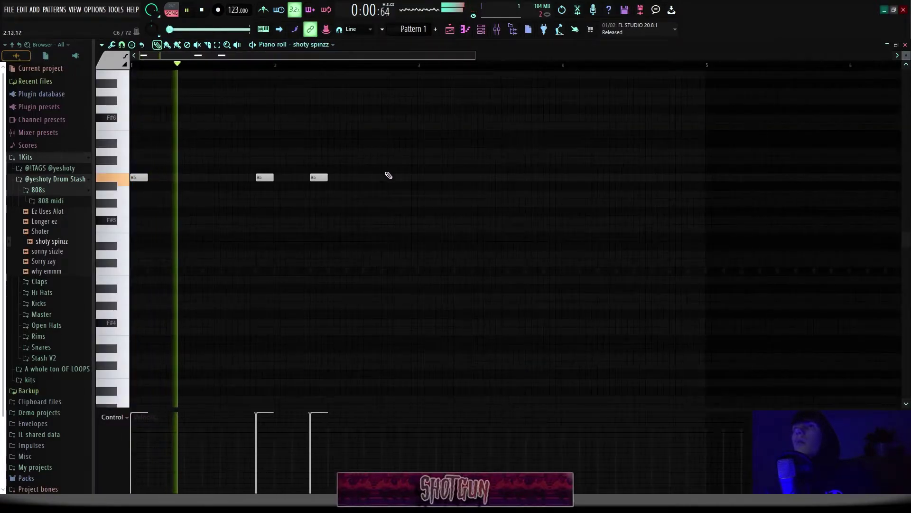
scroll(386, 173, up, 2)
click(441, 178)
drag(441, 178, 436, 179)
click(121, 45)
click(136, 116)
key(space)
Add three more B5 notes, one near the end of bar 3 and two back to back in bar 4, and play them.
click(638, 176)
click(709, 181)
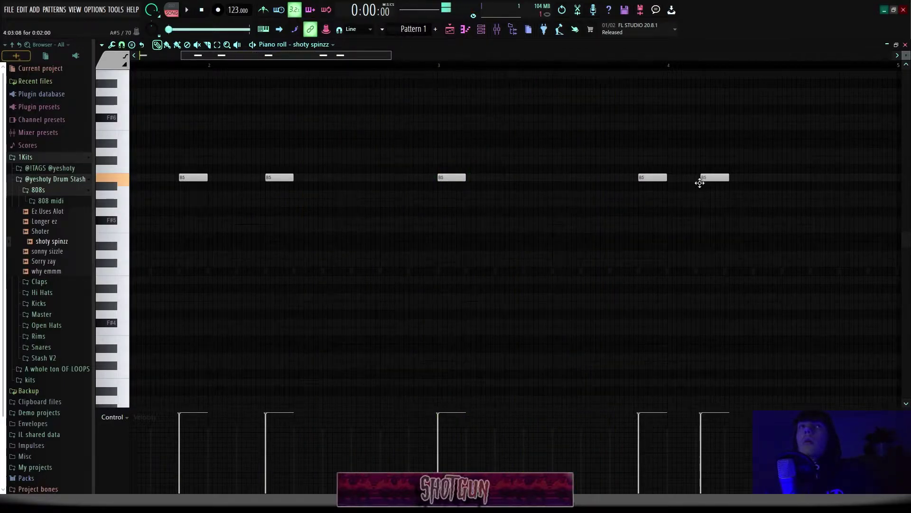
click(738, 178)
drag(720, 178, 742, 177)
key(space)
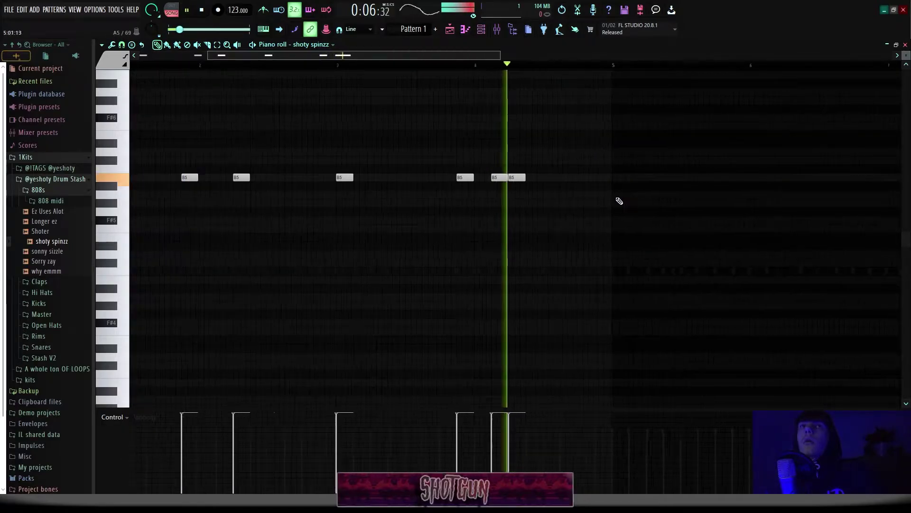
key(space)
Add an F#5 note at step 11 of bar 4 and play the phrase.
click(523, 219)
drag(524, 215, 524, 207)
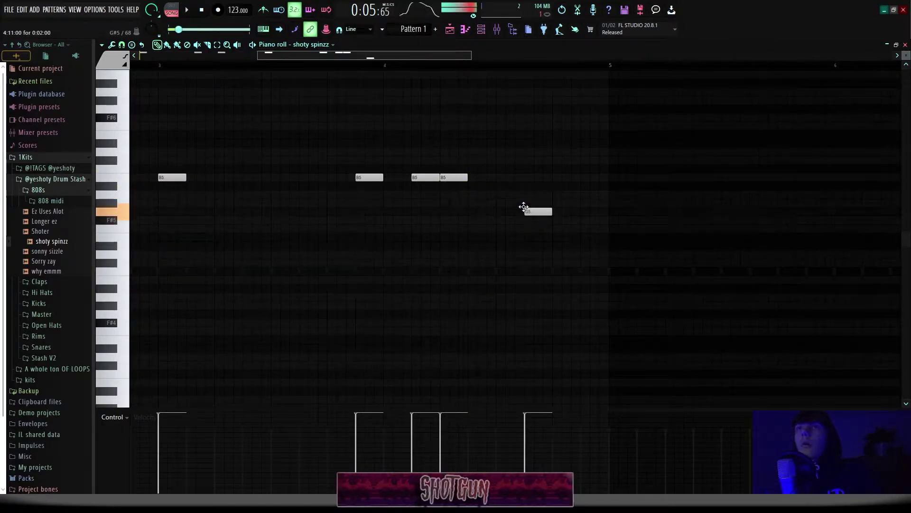
key(space)
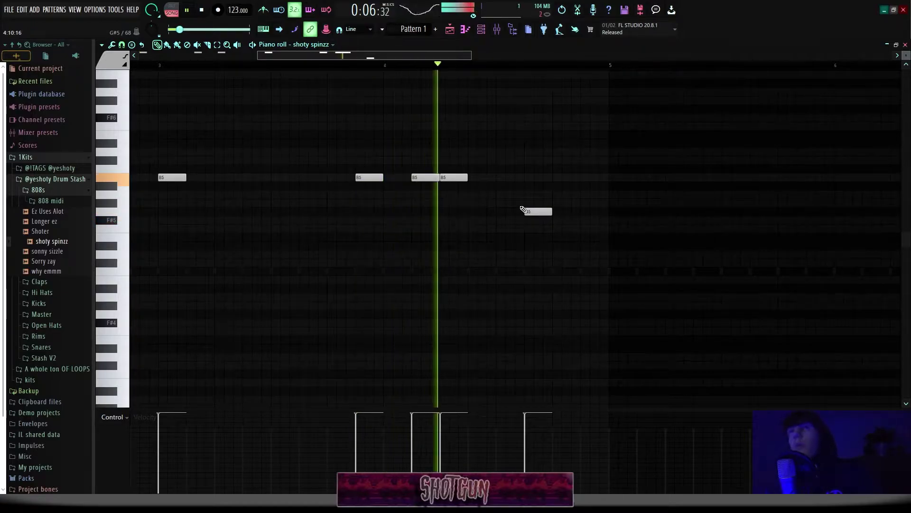
drag(523, 210, 531, 220)
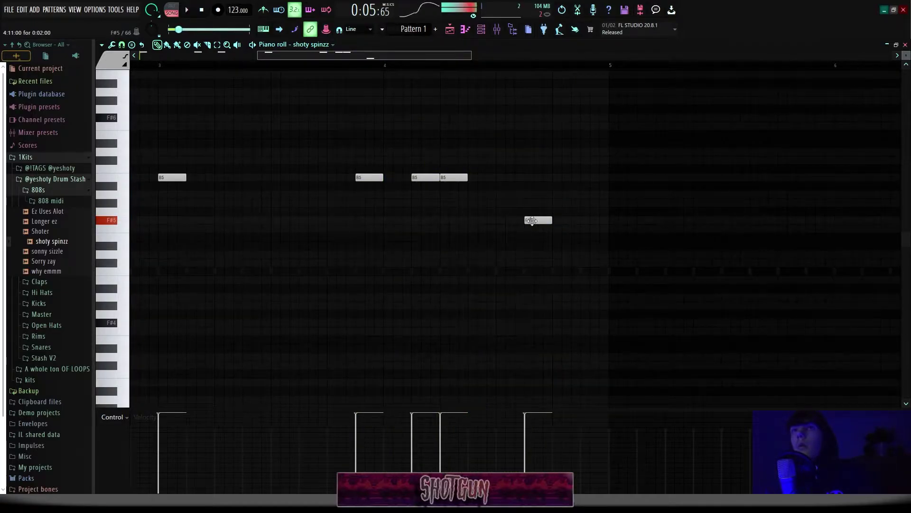
scroll(529, 195, down, 2)
key(space)
Duplicate the four-bar shoty spinzz phrase into bars 5 to 8 and play it.
drag(572, 68, 114, 70)
key(ctrl+b)
key(space)
scroll(580, 83, down, 3)
ctrl+click(543, 70)
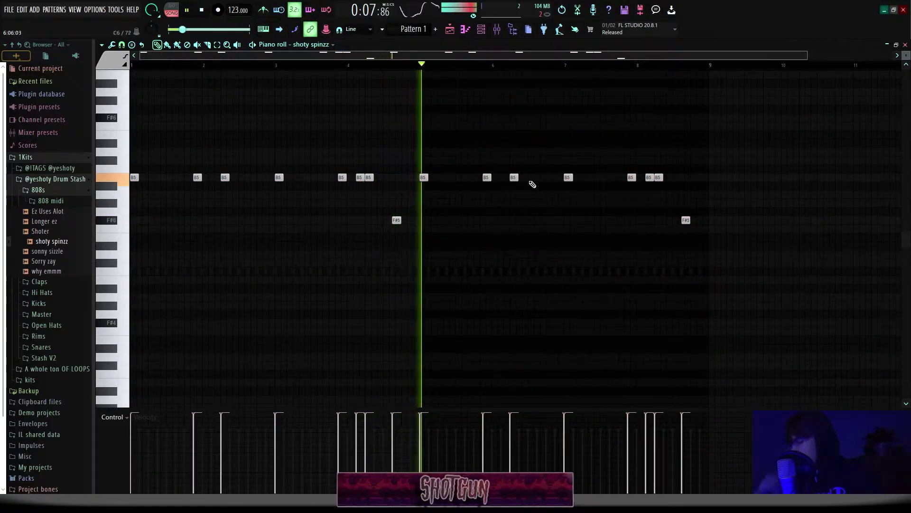
Rearrange the B5 notes in bar 8 into three evenly spaced hits starting on the downbeat.
scroll(650, 189, up, 3)
scroll(650, 189, up, 2)
mouse_move(634, 178)
mouse_down()
mouse_move(596, 178)
mouse_move(631, 178)
mouse_up()
click(621, 179)
right_click(663, 180)
click(664, 179)
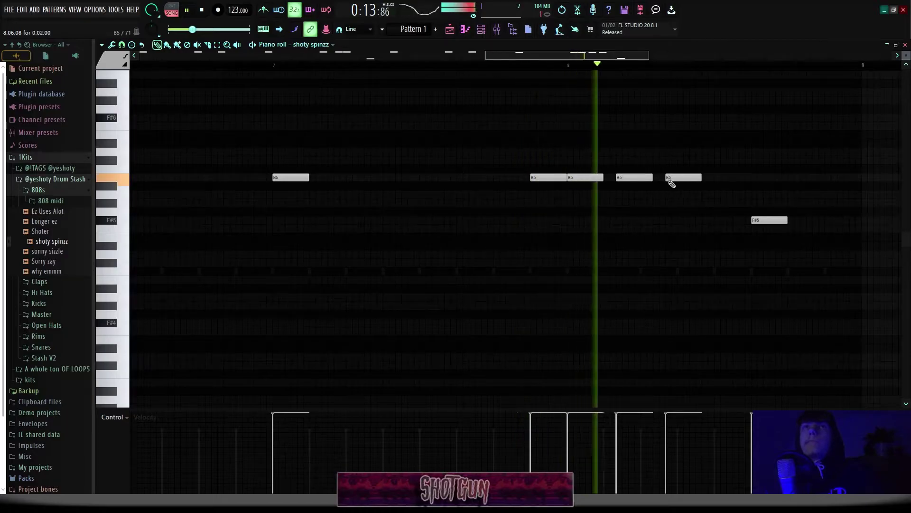
scroll(666, 180, down, 2)
key(space)
Replace the F#5 note in bar 8 with a roll of three short F#5 notes followed by one longer F#5 note.
scroll(753, 209, up, 2)
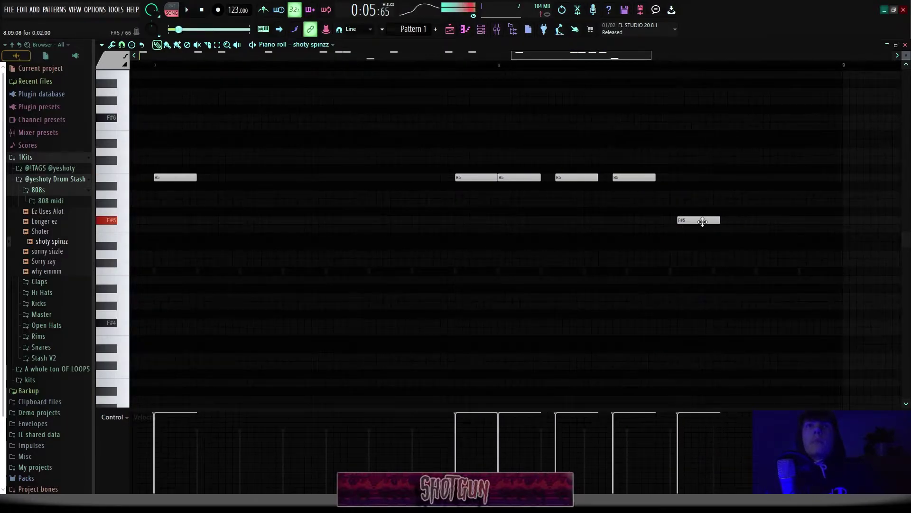
right_click(691, 221)
drag(672, 221, 692, 220)
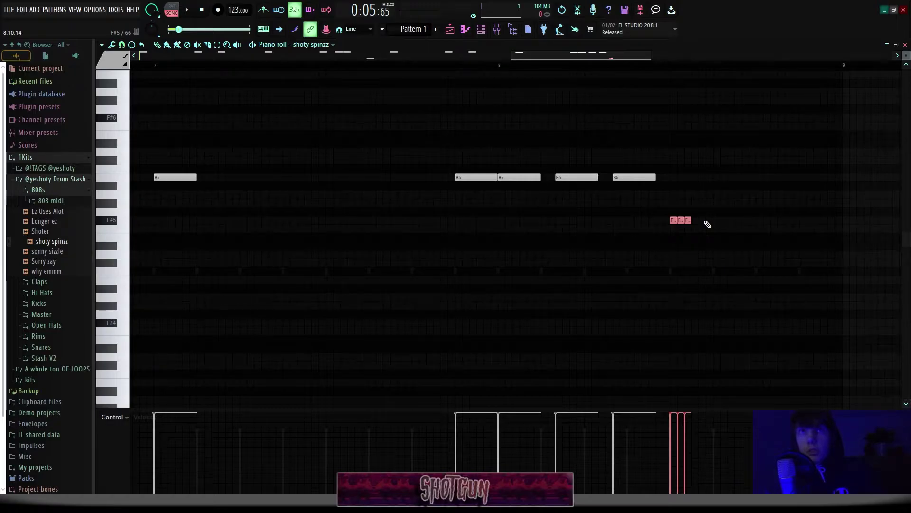
click(706, 222)
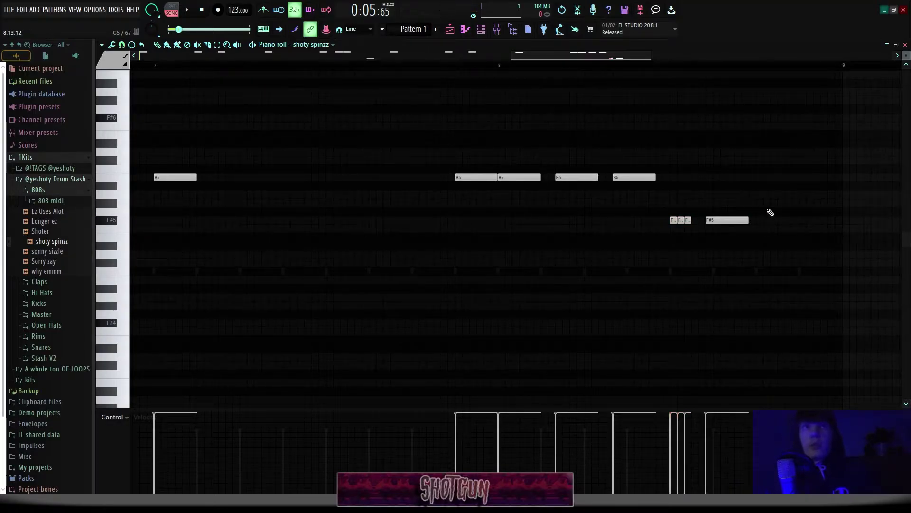
scroll(767, 211, down, 3)
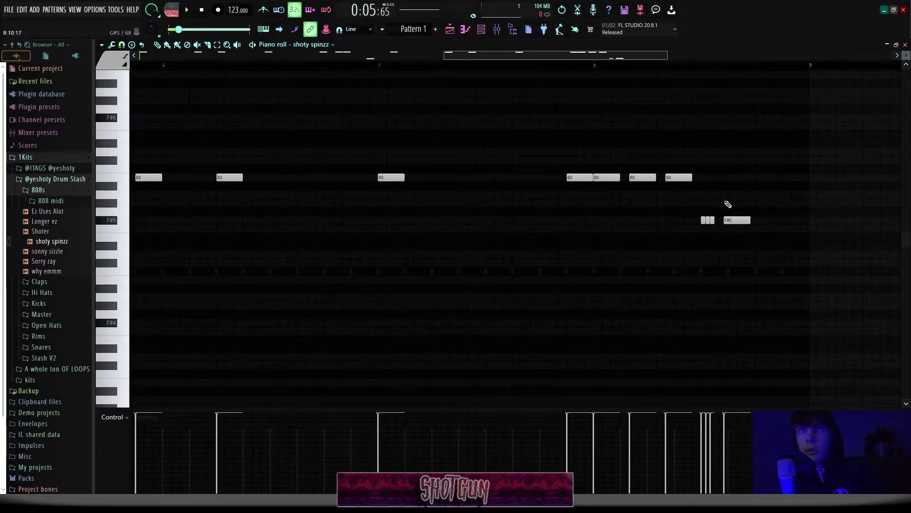
key(space)
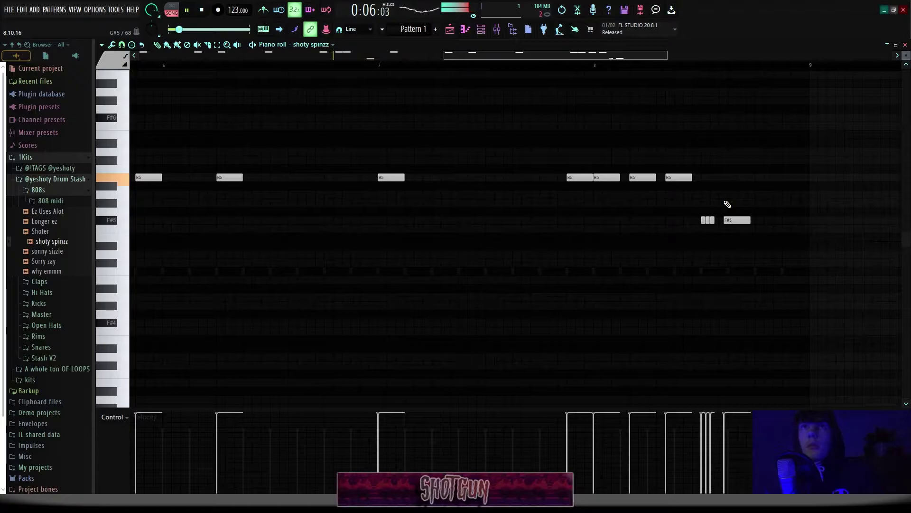
Shorten the long F#5 note in bar 8, duplicate it directly after itself, and play from the end of bar 7.
click(574, 66)
scroll(589, 133, down, 3)
scroll(684, 214, up, 2)
scroll(679, 223, up, 2)
key(space)
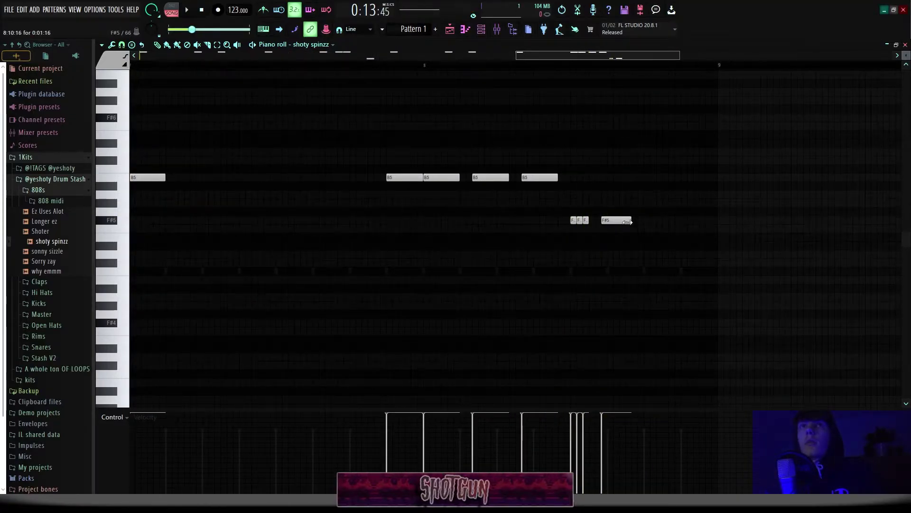
drag(629, 233, 586, 213)
key(ctrl+b)
ctrl+click(644, 153)
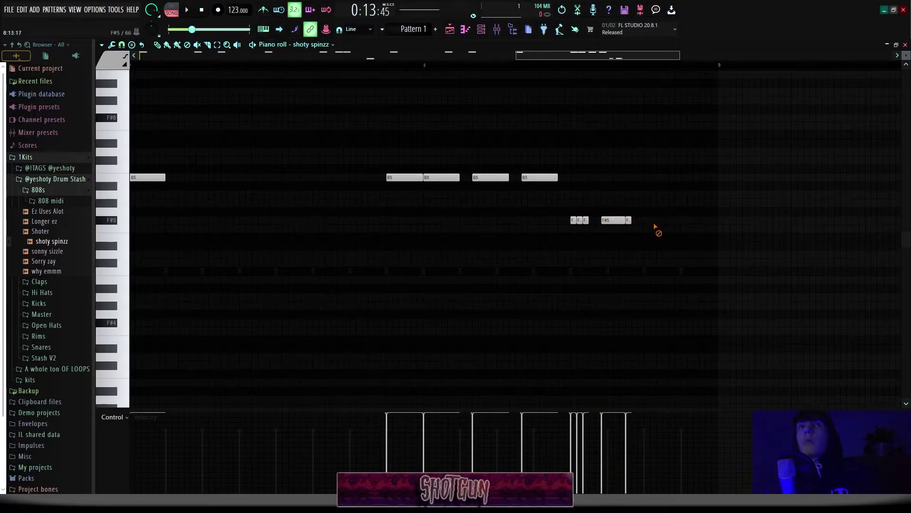
key(ctrl+b)
ctrl+click(603, 195)
click(377, 67)
key(space)
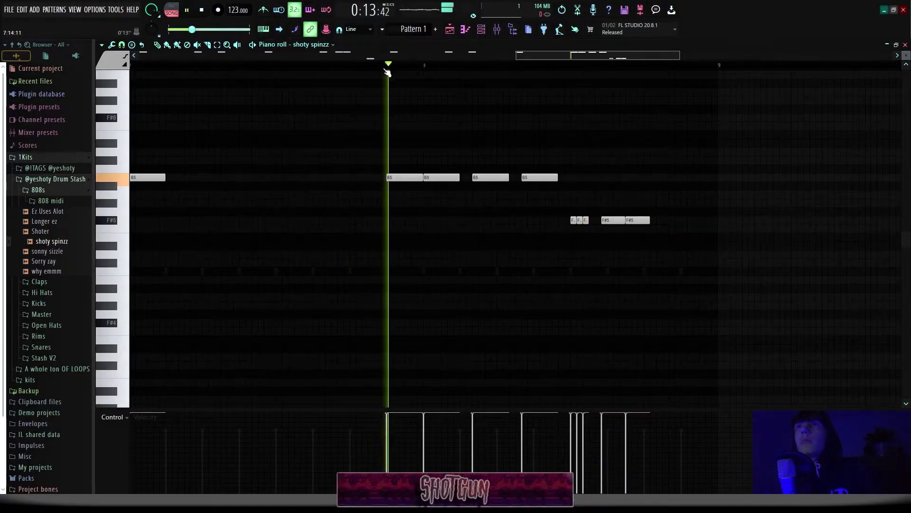
Respace the two longer F#5 notes in bar 8 with a gap between them and listen to the ending.
key(space)
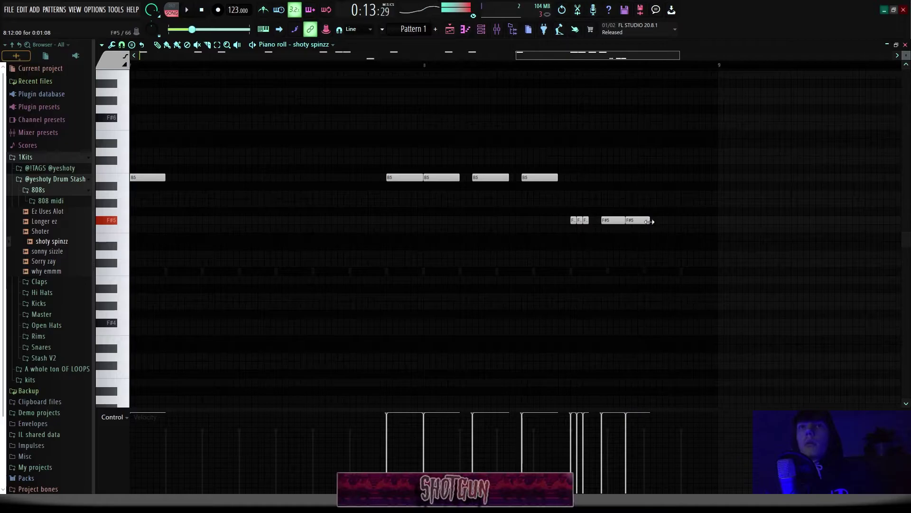
scroll(596, 223, up, 1)
key(space)
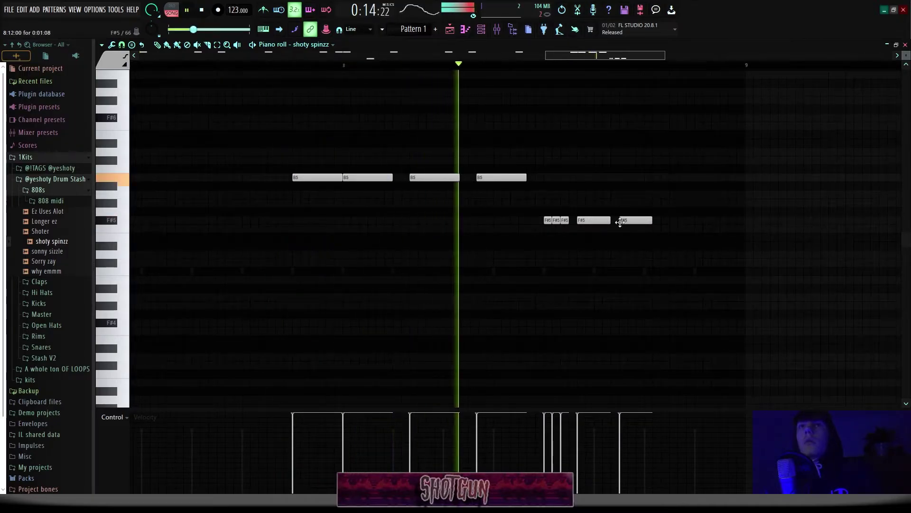
key(space)
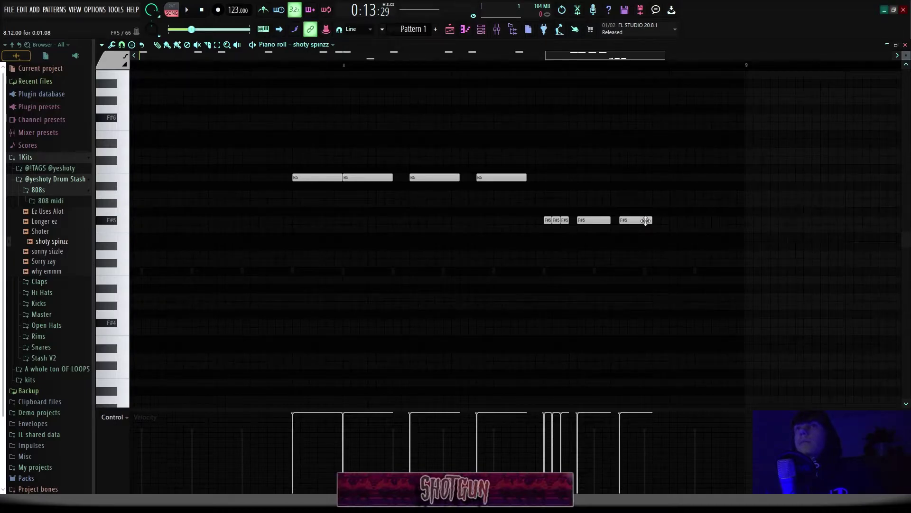
drag(529, 185, 533, 194)
right_click(538, 195)
key(space)
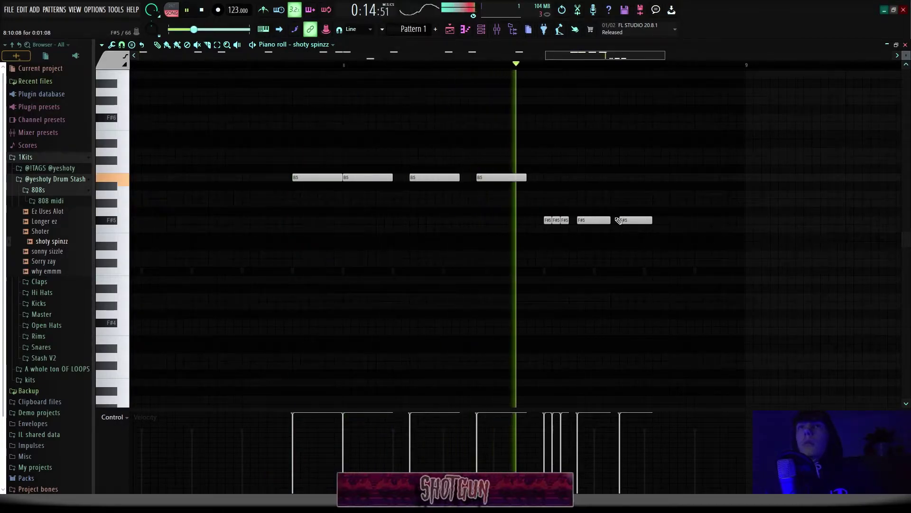
key(space)
Add another note after the F#5 notes in bar 8, raise it an octave to F#6, and play the ending.
click(673, 230)
drag(673, 230, 665, 213)
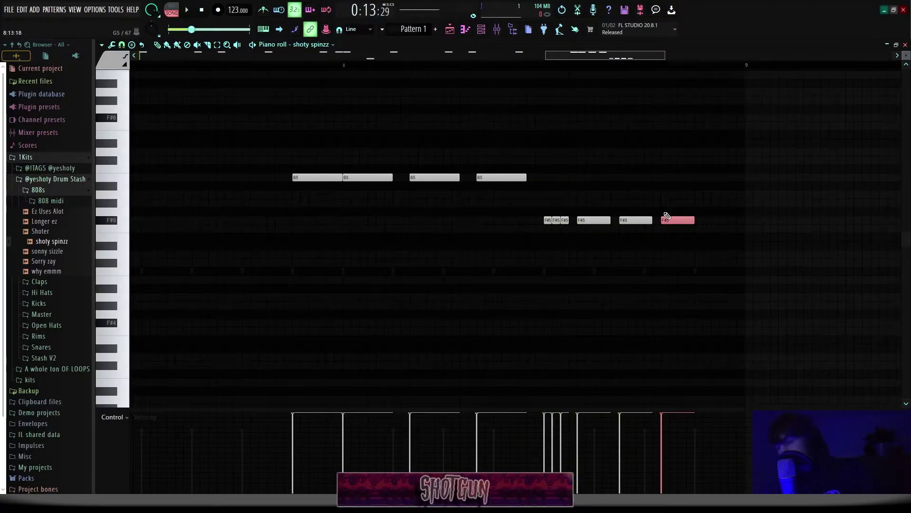
key(ctrl+Up)
key(space)
ctrl+click(692, 237)
scroll(686, 237, down, 2)
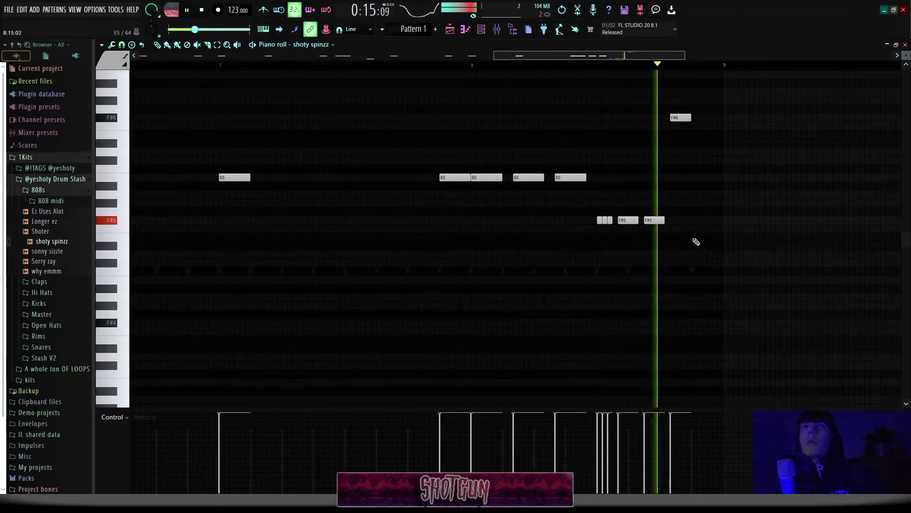
Shift the F#6 note slightly later to step 14 of bar 8 and play the ending.
key(space)
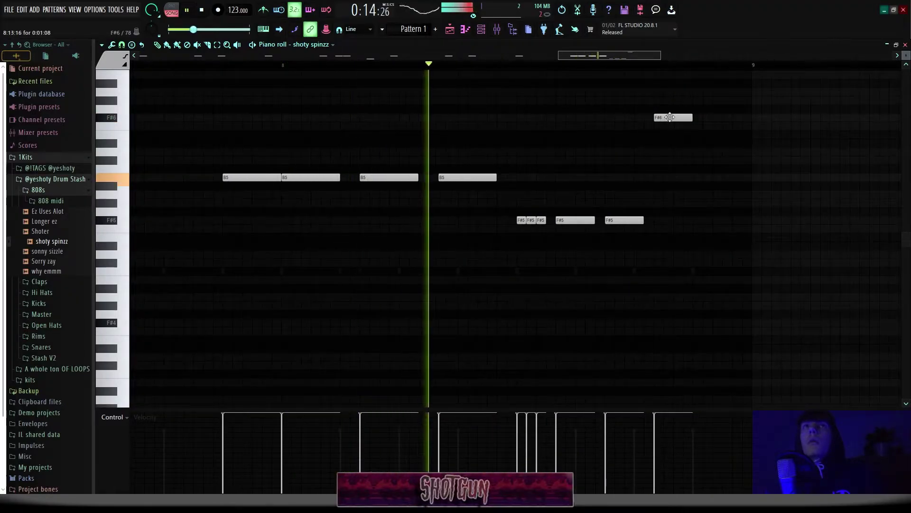
key(space)
drag(666, 118, 676, 118)
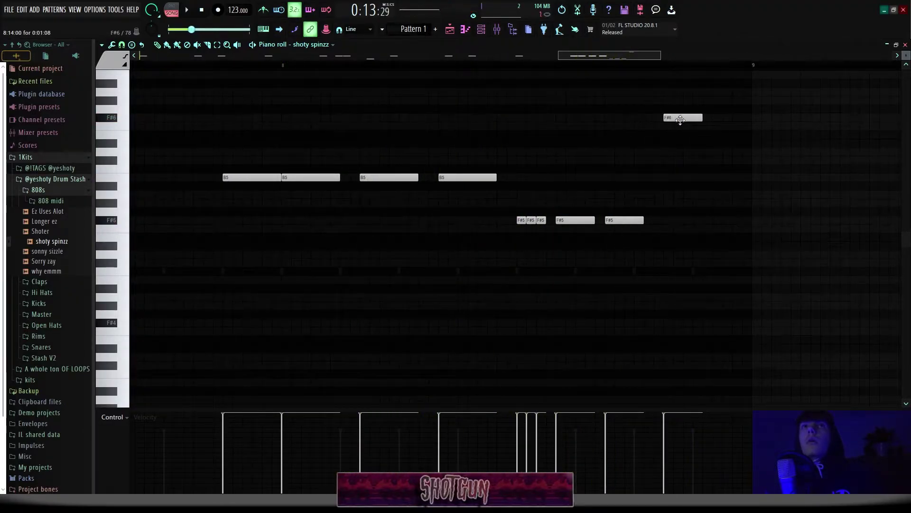
key(space)
key(space)
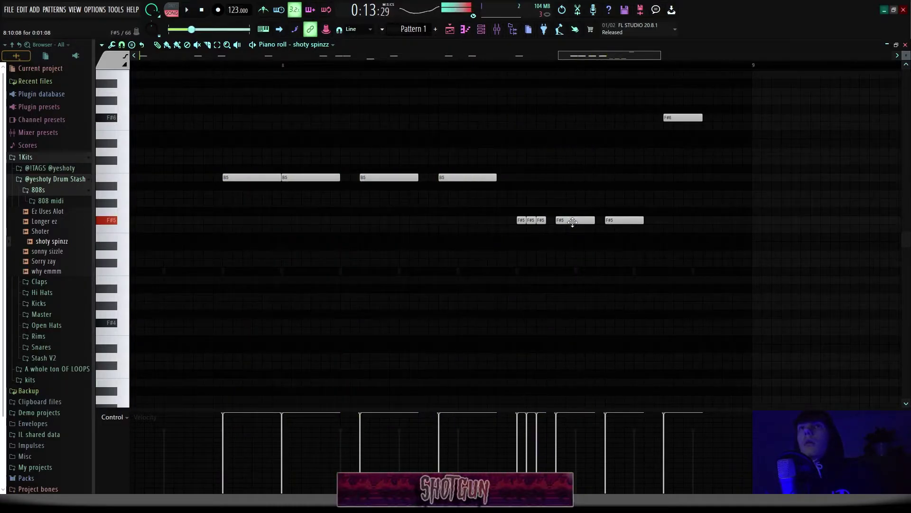
Change the grid snap and close the gaps so the longer F#5 notes and the F#6 note in bar 8 run back to back.
click(126, 46)
click(123, 163)
key(space)
drag(679, 118, 649, 121)
right_click(645, 120)
click(641, 119)
key(space)
Transpose all the shoty spinzz notes down one octave and play the ending.
scroll(646, 119, down, 4)
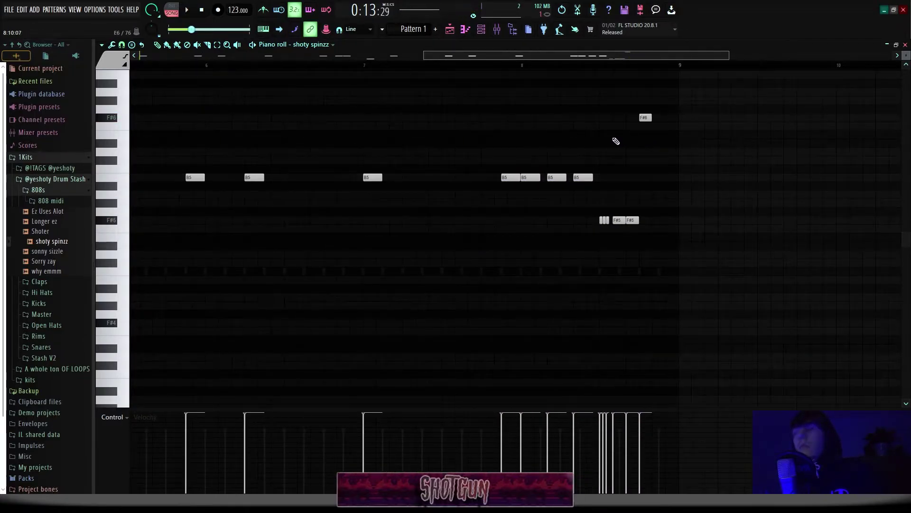
key(ctrl+a)
key(ctrl+Down)
key(space)
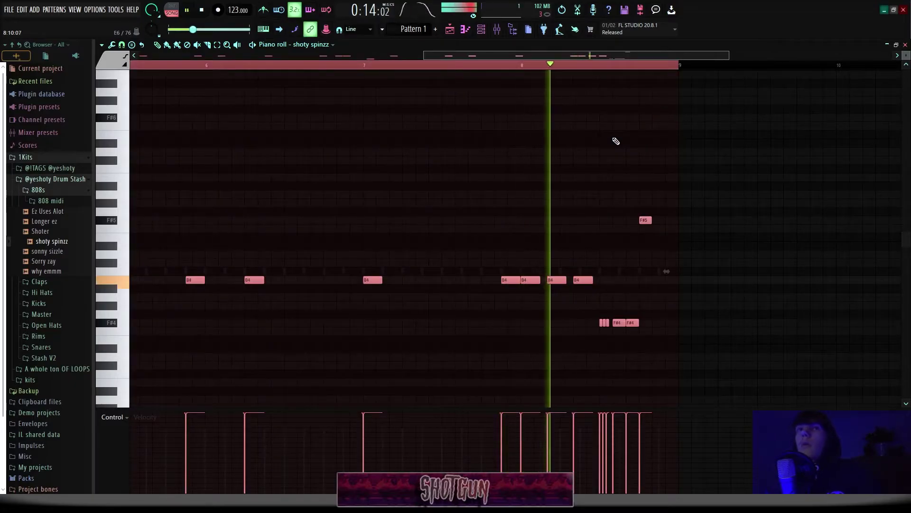
ctrl+click(667, 180)
scroll(667, 182, up, 3)
key(space)
Add two back-to-back B5 notes at the end of bar 8, right after the F#5 note, and play them.
click(648, 203)
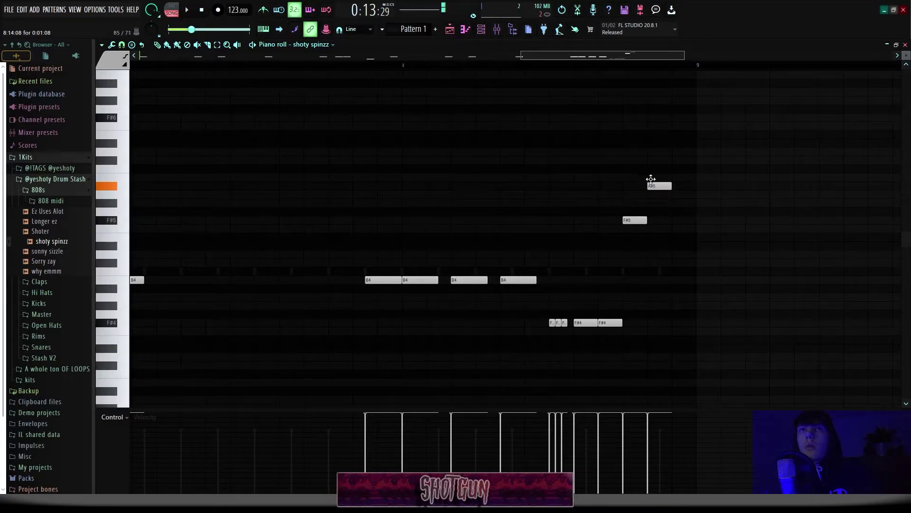
click(678, 179)
key(space)
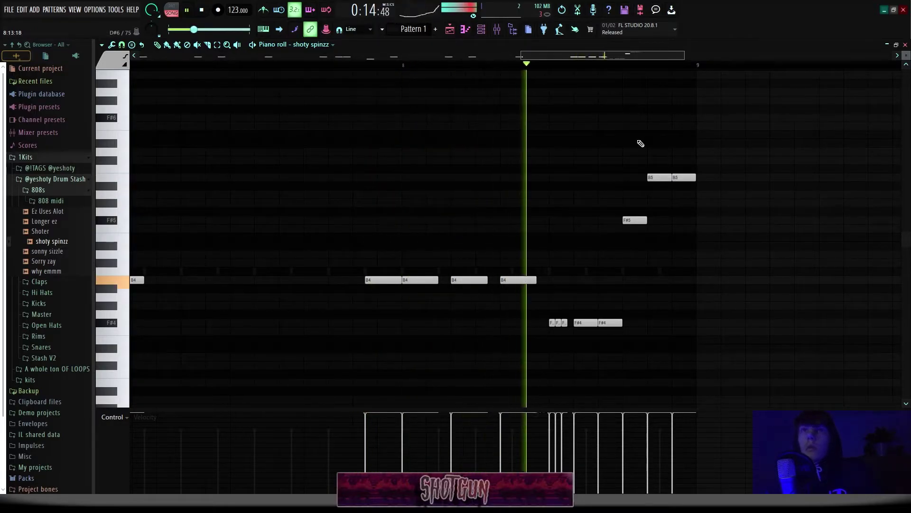
scroll(641, 143, down, 3)
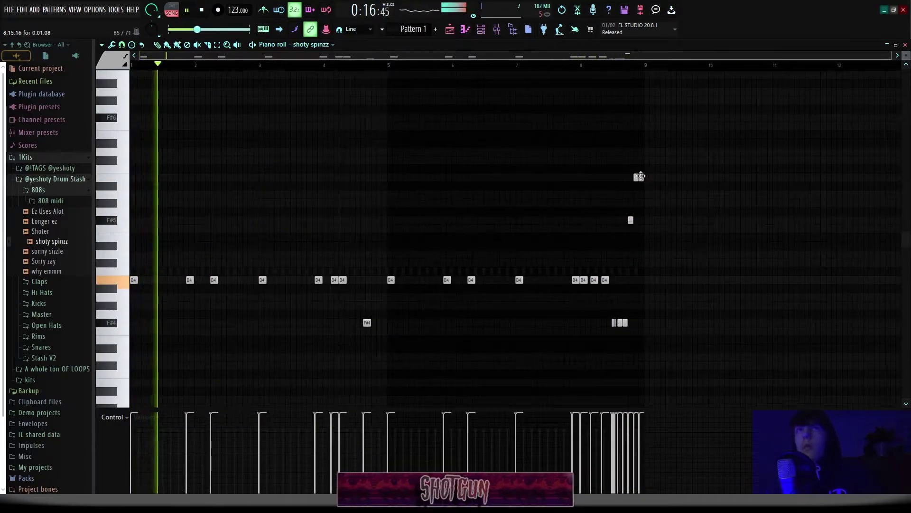
Delete the second B5 note at the end of bar 8 and play the ending again.
key(space)
scroll(644, 183, up, 2)
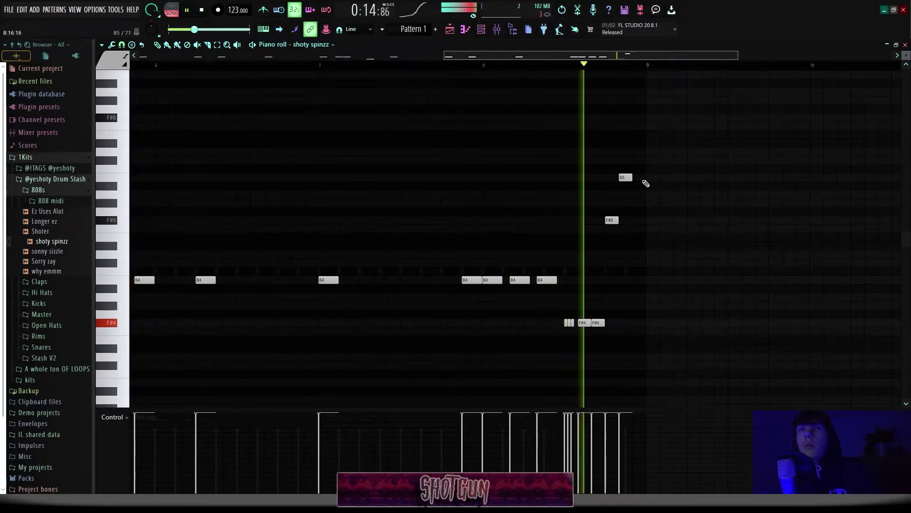
scroll(569, 167, up, 2)
scroll(508, 164, down, 3)
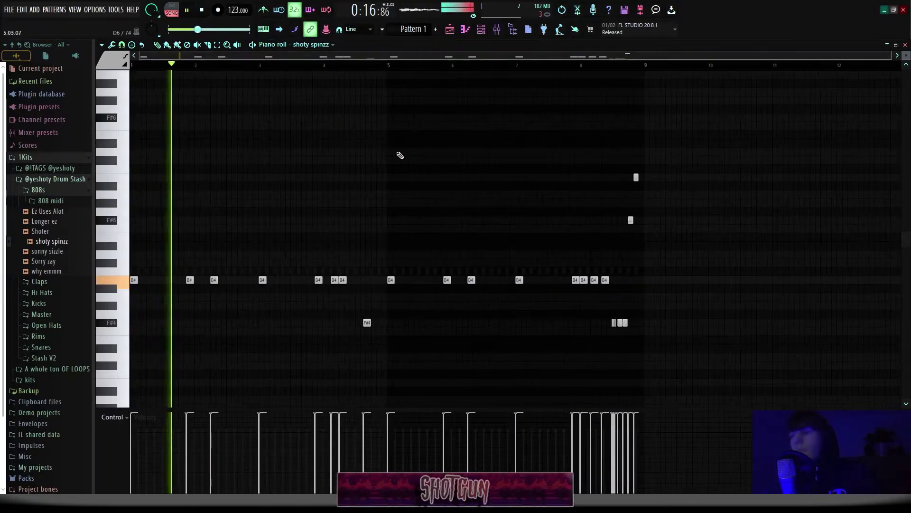
key(space)
Transpose all the shoty spinzz notes up two semitones.
key(ctrl+a)
key(super)
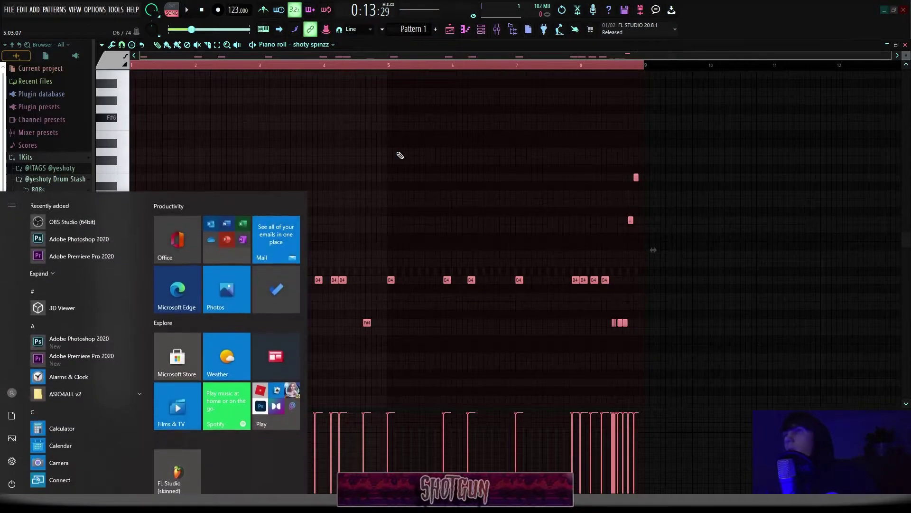
click(388, 153)
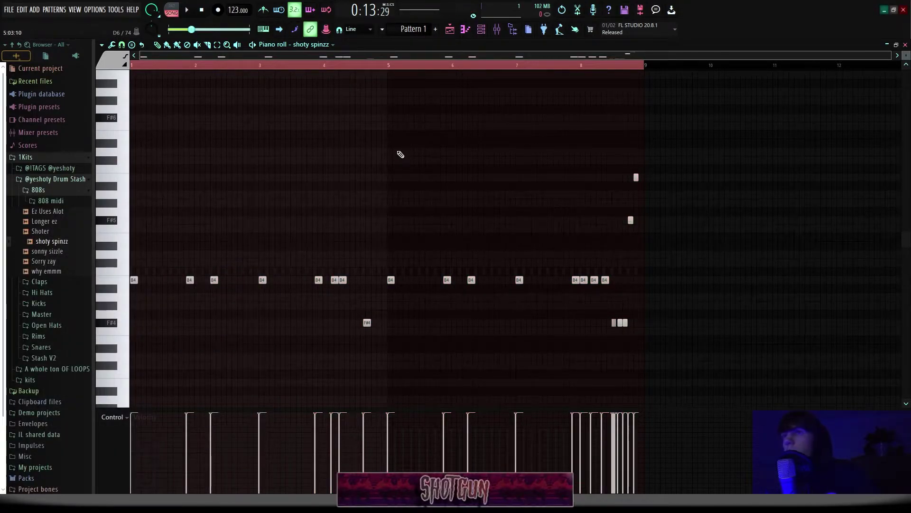
key(Up)
key(Up)
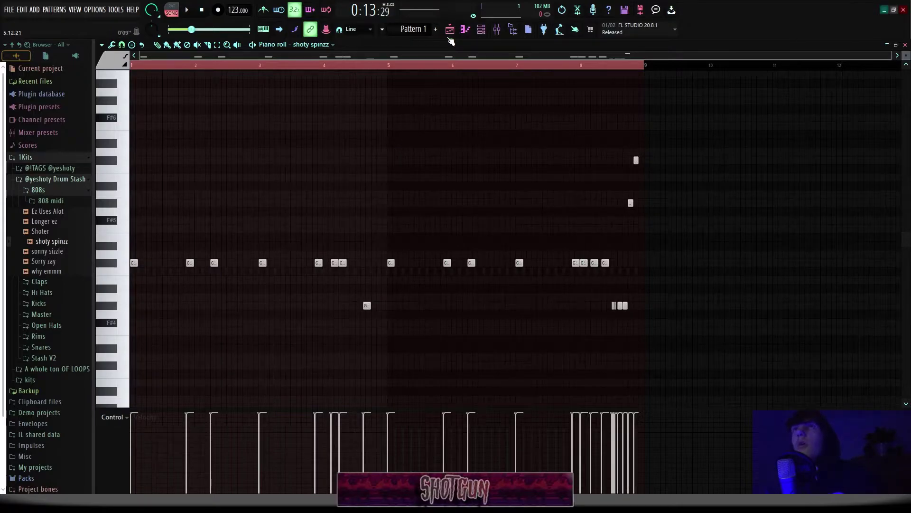
Check the Instinct loop's clip settings in the playlist and play the arrangement from the start.
key(F5)
double_click(353, 91)
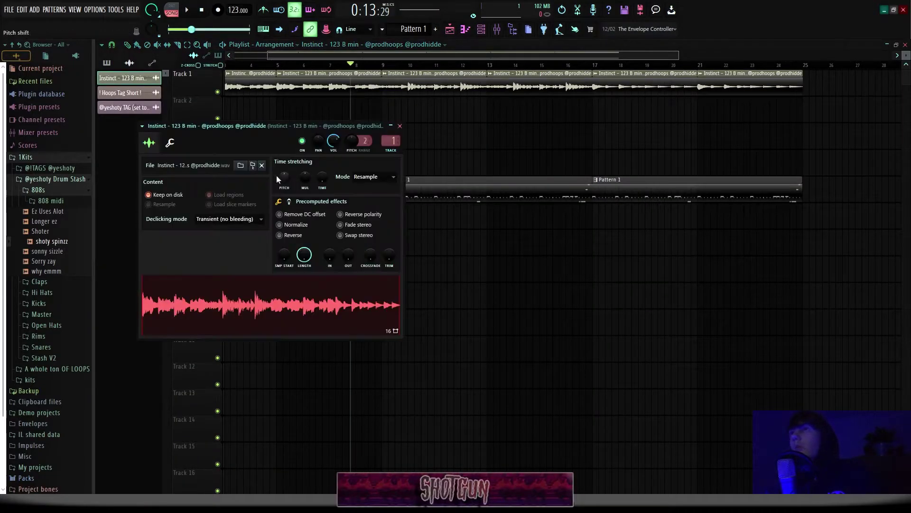
click(400, 127)
scroll(353, 70, down, 2)
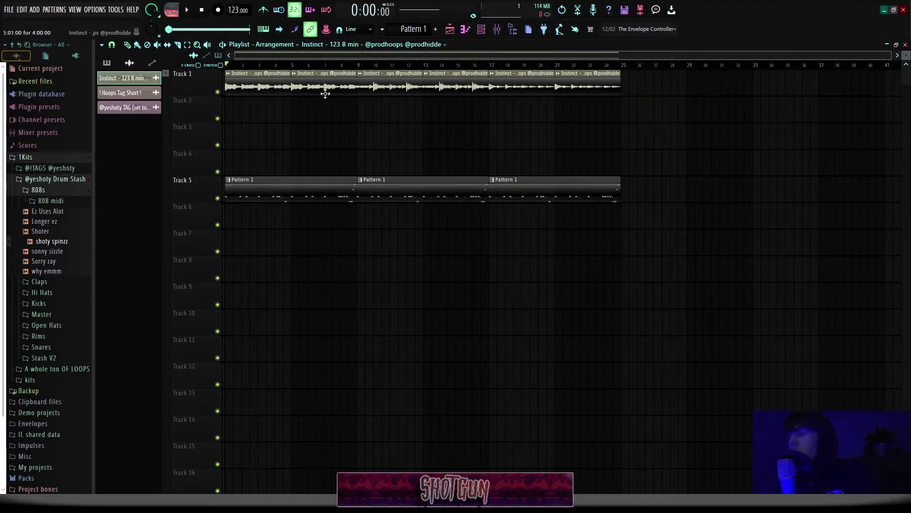
key(space)
key(F7)
key(F7)
key(F5)
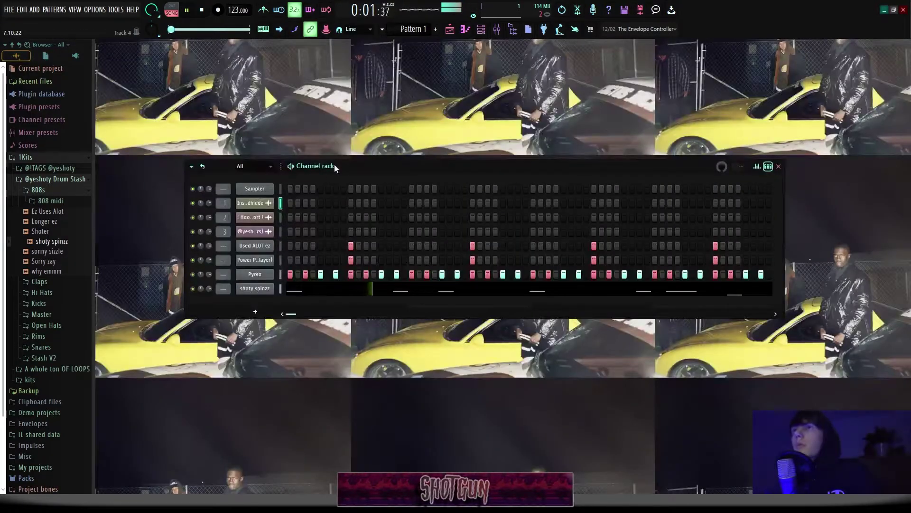
Delete all Pyrex hi-hat notes from bar 3 onward in the piano roll, keeping the first two bars.
click(40, 189)
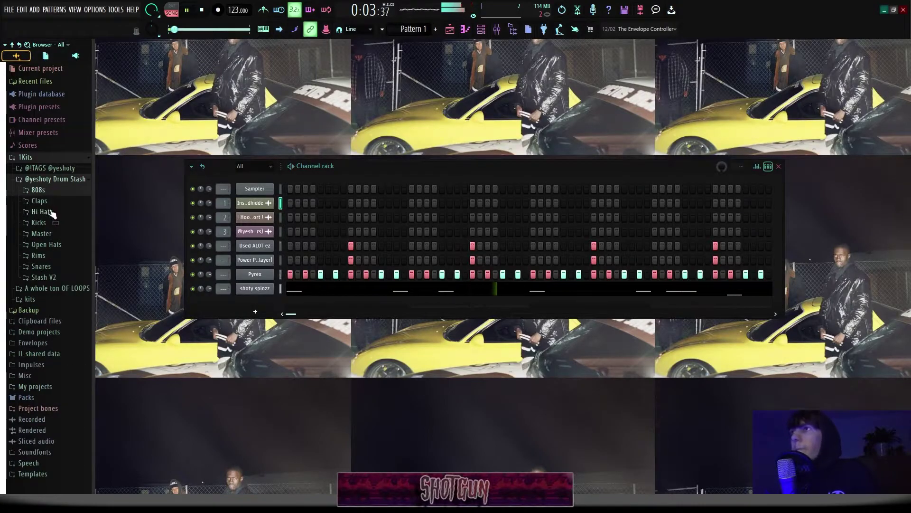
click(51, 212)
click(53, 213)
right_click(256, 273)
click(293, 277)
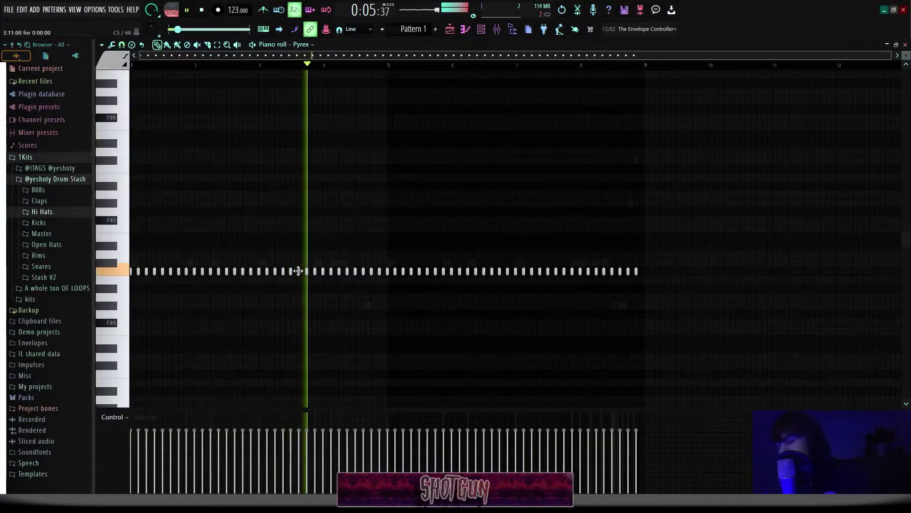
key(ctrl+a)
drag(263, 70, 671, 87)
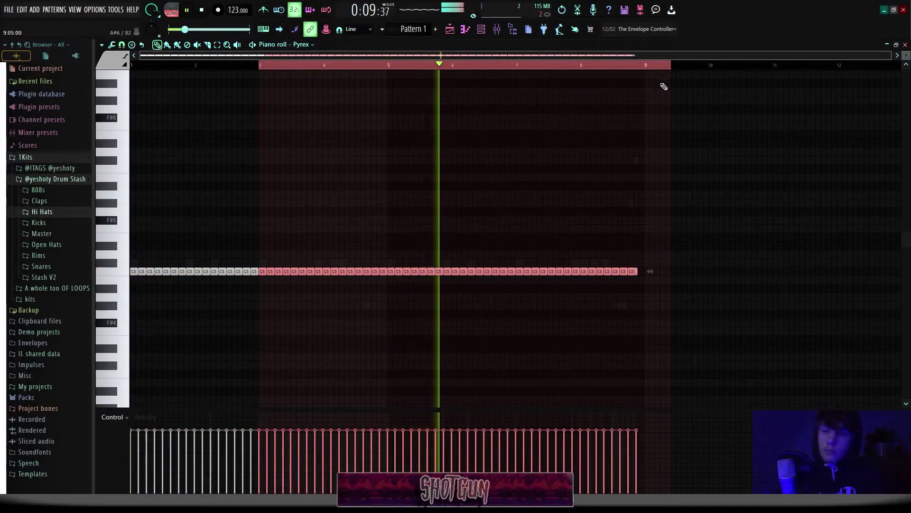
key(Delete)
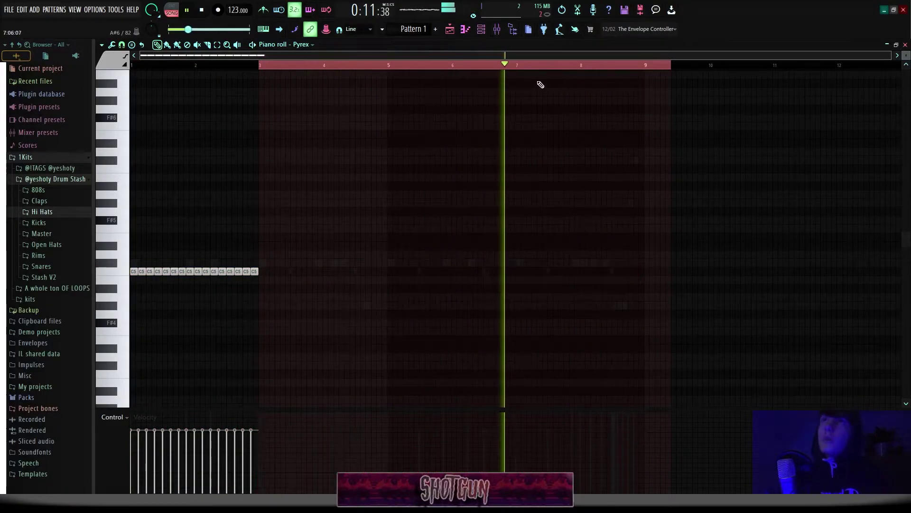
ctrl+click(551, 74)
scroll(247, 89, up, 3)
key(space)
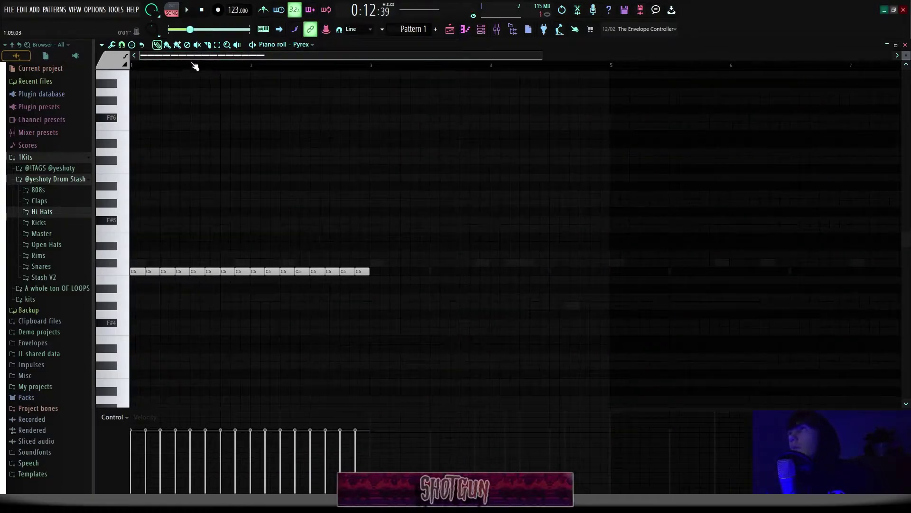
Change the piano roll's snap to a finer grid division and play the hi-hats from the start.
key(space)
scroll(148, 122, down, 3)
scroll(171, 63, up, 2)
scroll(190, 167, up, 1)
key(space)
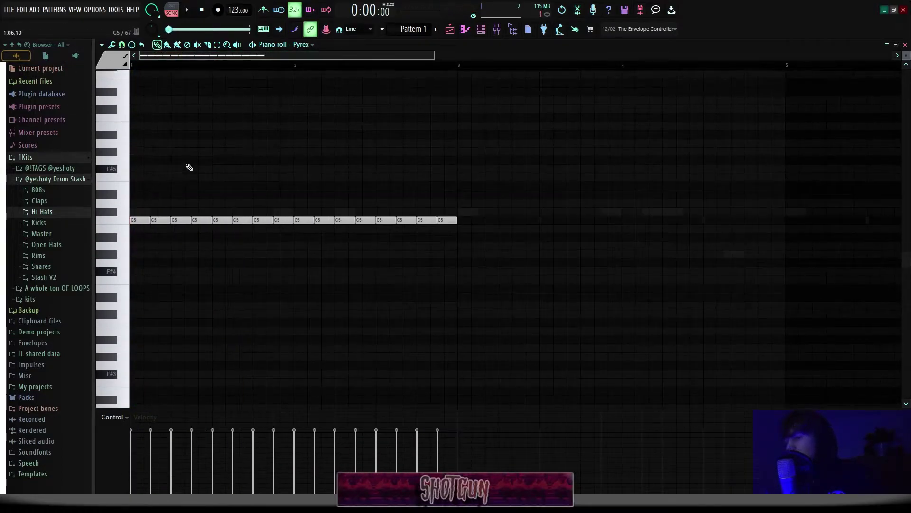
key(space)
scroll(179, 238, up, 2)
key(space)
key(space)
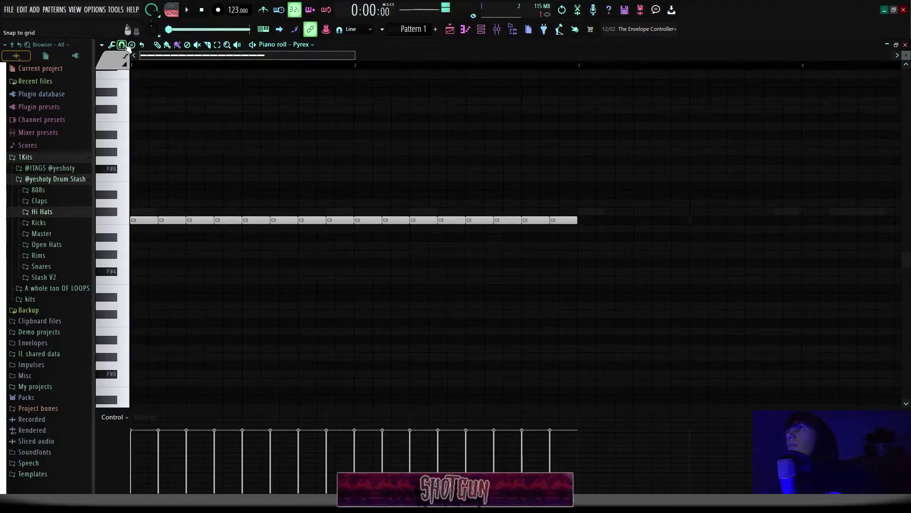
click(121, 45)
click(138, 117)
key(space)
scroll(172, 233, up, 2)
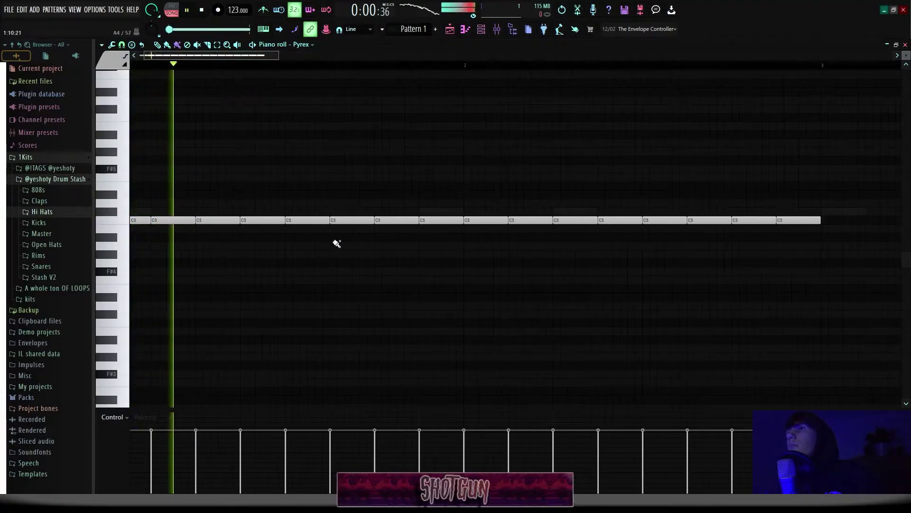
Add a short A#4 note at beat 4 of bar 1 and a four-note A4 roll half a beat after it.
click(379, 237)
key(space)
key(space)
drag(420, 246, 449, 246)
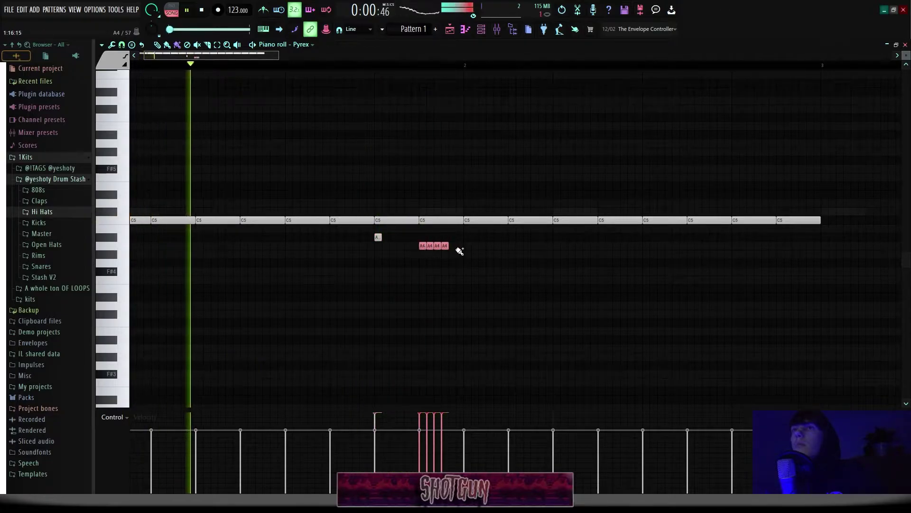
key(space)
key(space)
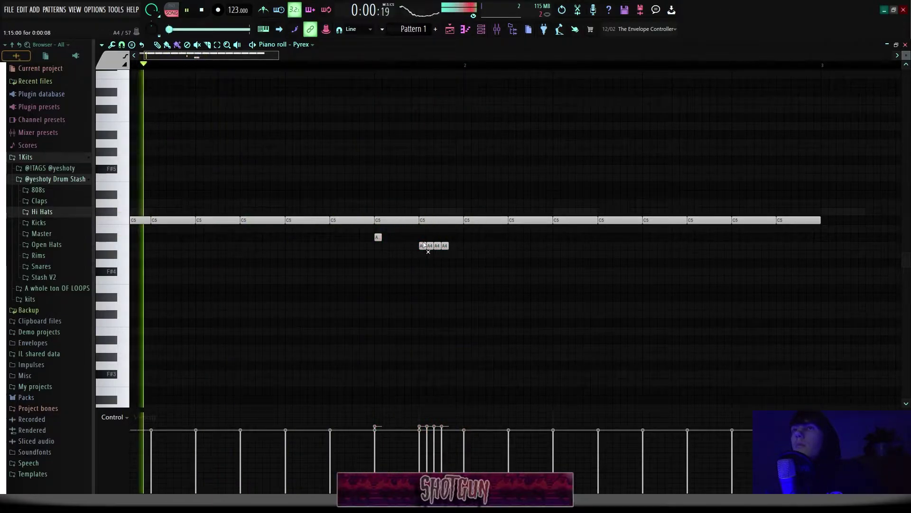
Replace the first C5 of bar 2 with a short C5 and the next one with a short B4.
right_click(470, 220)
click(468, 221)
right_click(512, 221)
click(512, 229)
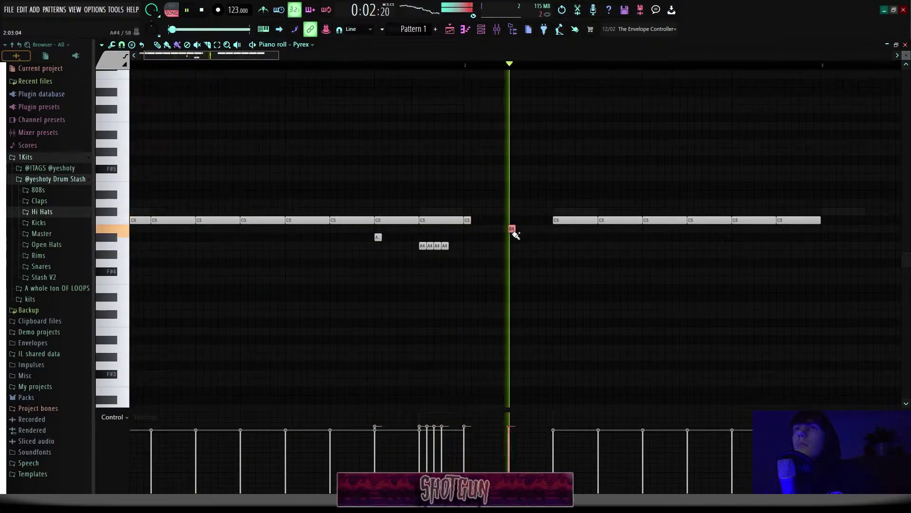
Add two short A#4 notes at beat 2 of bar 2 with one grid unit between them.
click(558, 237)
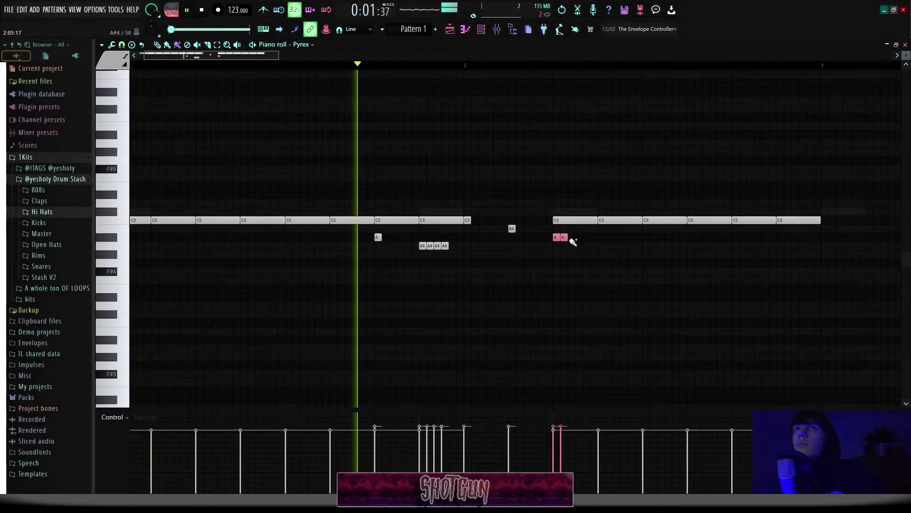
click(570, 237)
click(577, 237)
key(space)
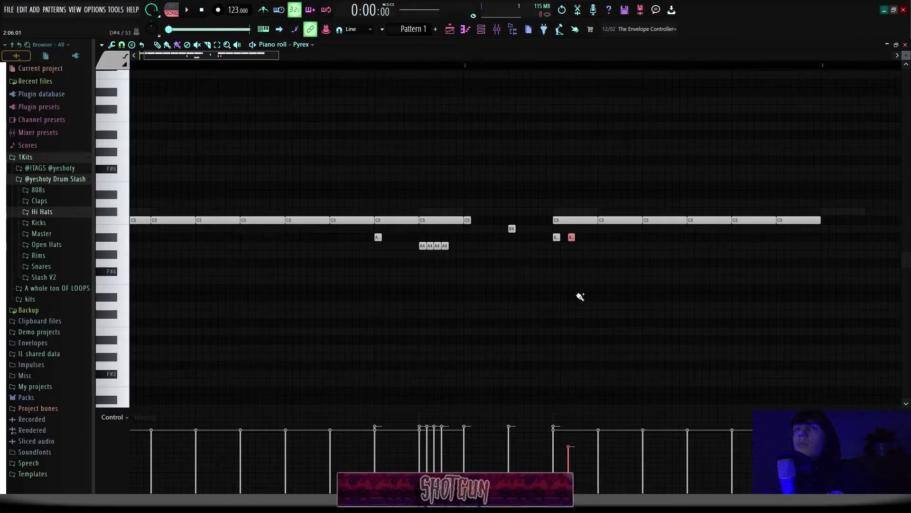
Replace the C5 half a beat after beat 2 of bar 2 with a roll of three short C5 notes.
right_click(606, 220)
click(602, 220)
click(609, 220)
click(616, 220)
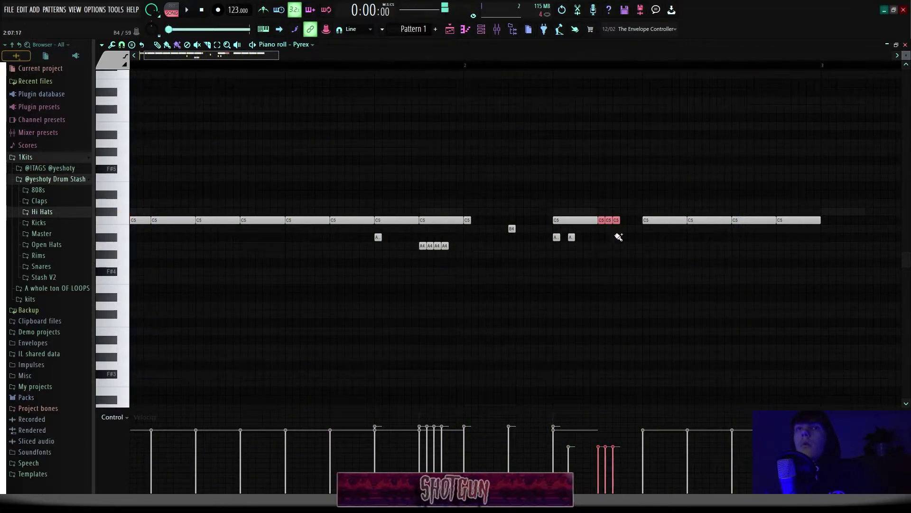
Slope the velocities of the three-note C5 roll downward and play the result.
drag(598, 449, 637, 488)
ctrl+click(599, 328)
scroll(599, 327, down, 1)
scroll(618, 257, up, 2)
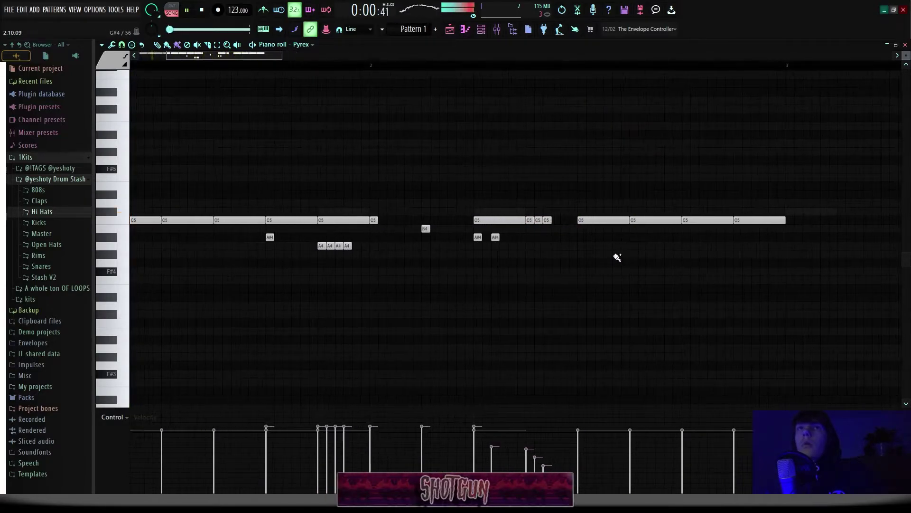
key(space)
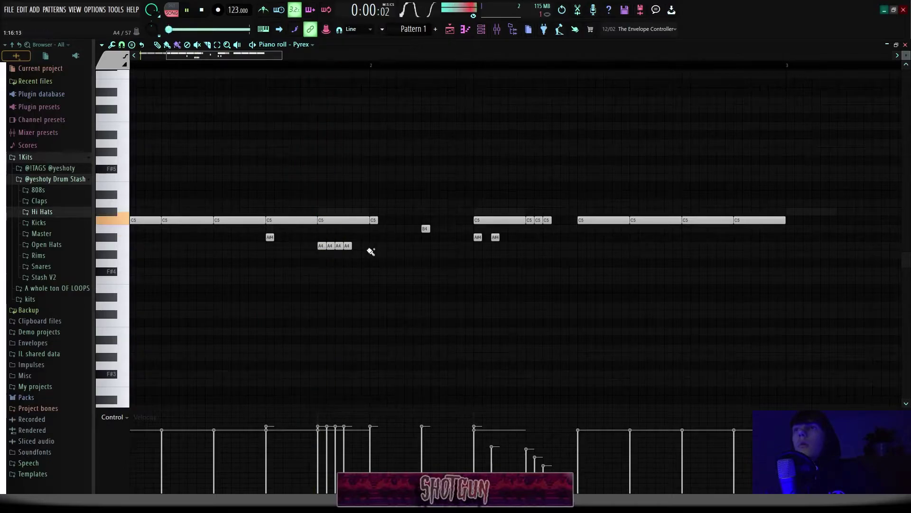
Replace the C5 at beat 3 of bar 2 with a short C5 and the following C5 with two short B4 notes.
right_click(583, 221)
click(582, 221)
right_click(634, 222)
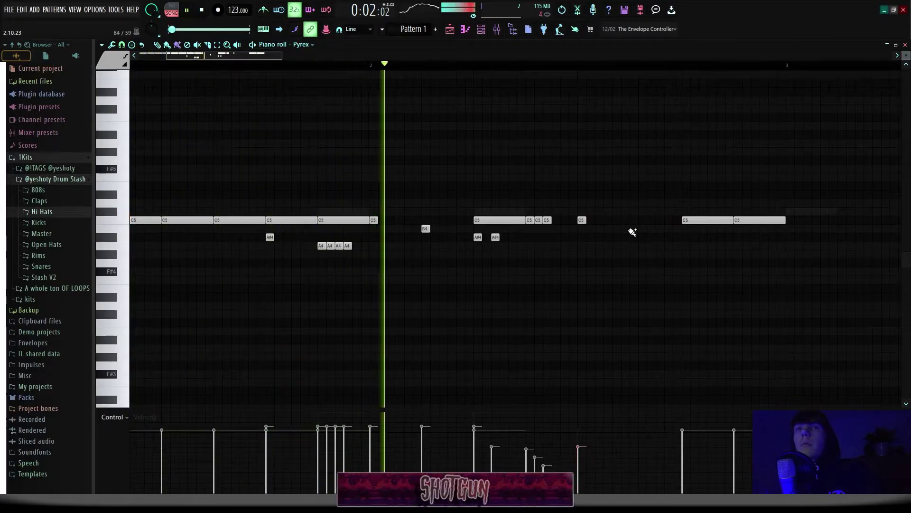
key(space)
key(space)
drag(624, 229, 645, 233)
scroll(637, 234, down, 2)
scroll(612, 233, up, 3)
right_click(615, 231)
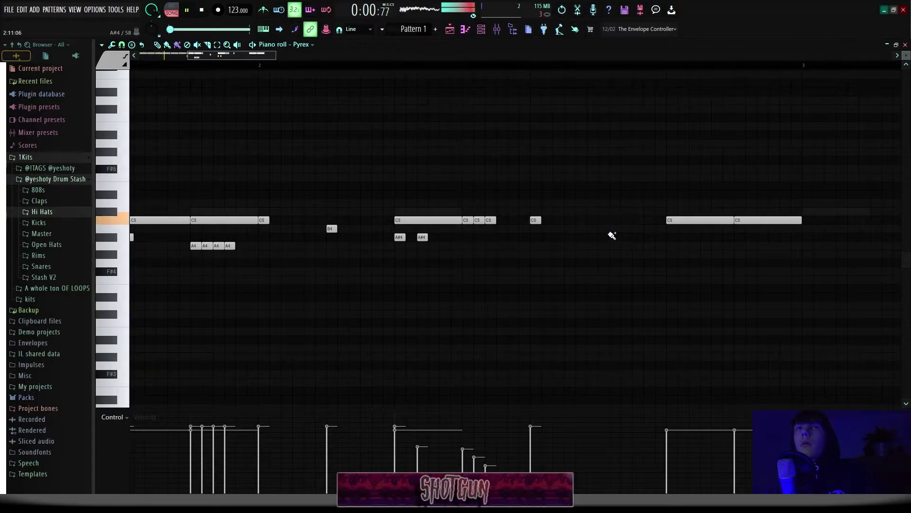
Add a three-note A4 roll at beat 4 of bar 2 and play the hi-hats.
drag(669, 245, 698, 248)
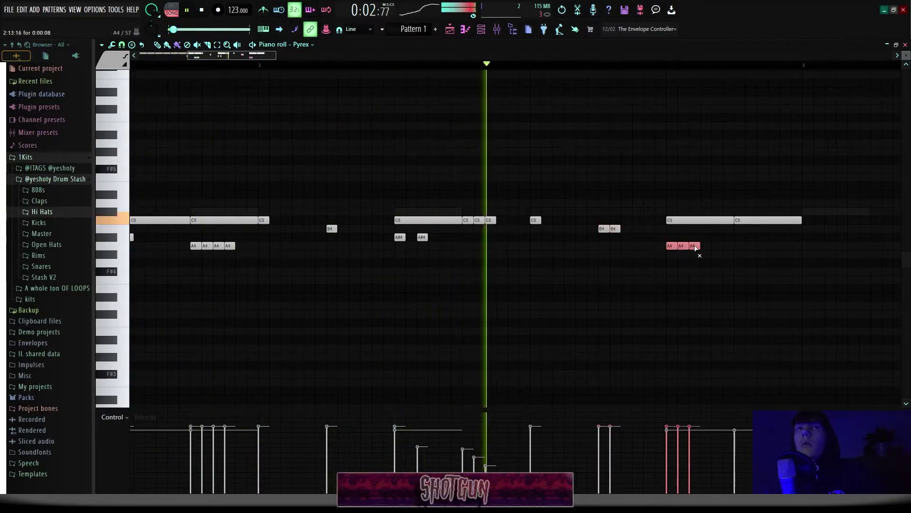
scroll(632, 252, down, 2)
key(space)
key(space)
scroll(569, 214, down, 2)
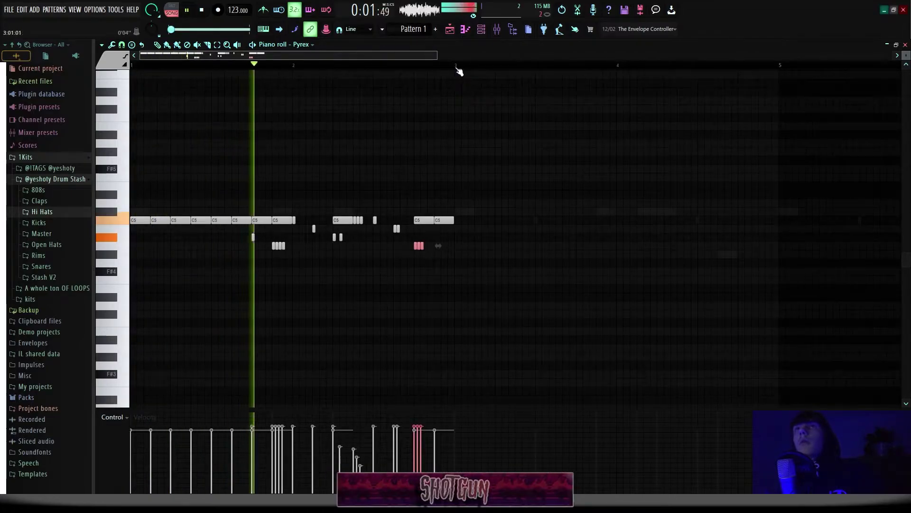
Repeat the two-bar hi-hat pattern in bars 3–4 without its closing A4 roll and last C5, and duplicate the four bars into bars 5–8.
key(ctrl+a)
key(ctrl+b)
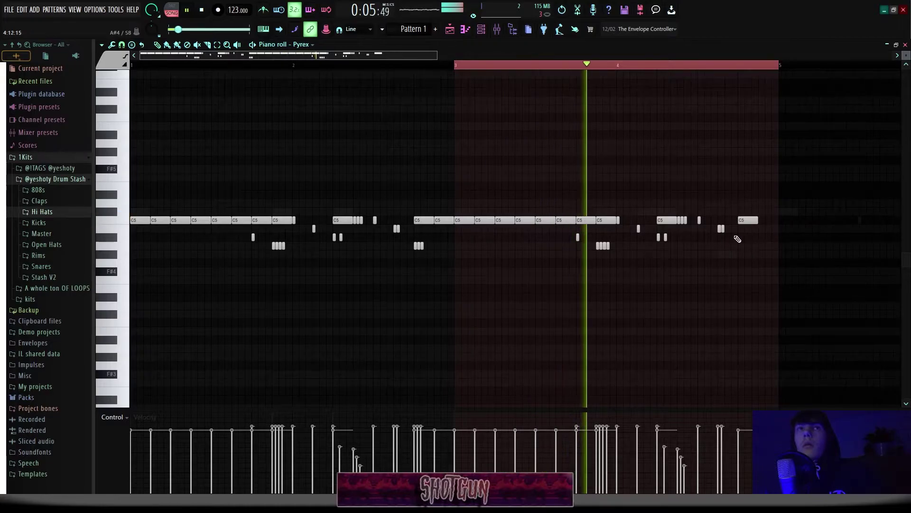
scroll(638, 196, down, 1)
key(space)
drag(622, 70, 4, 108)
key(ctrl+b)
Apply the Randomizer to all the Pyrex hi-hat notes and return to the channel rack.
key(ctrl+a)
key(alt+r)
key(Return)
key(Escape)
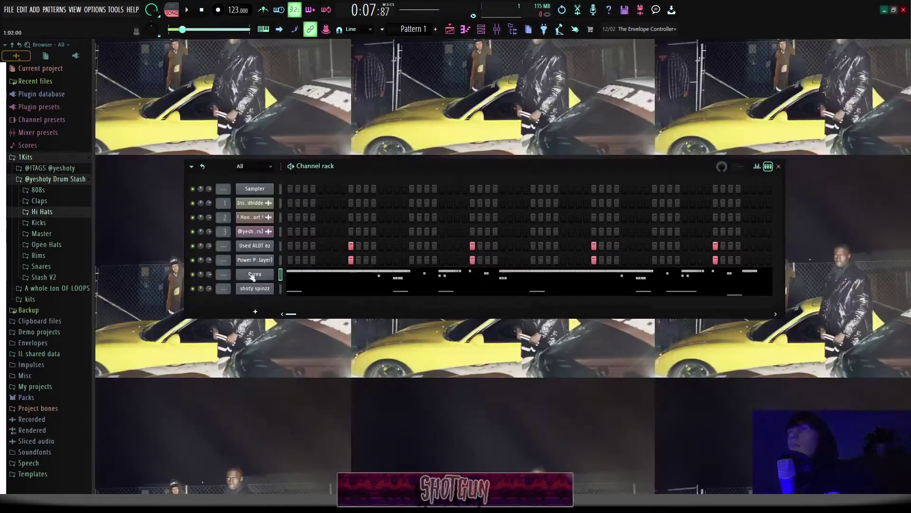
key(space)
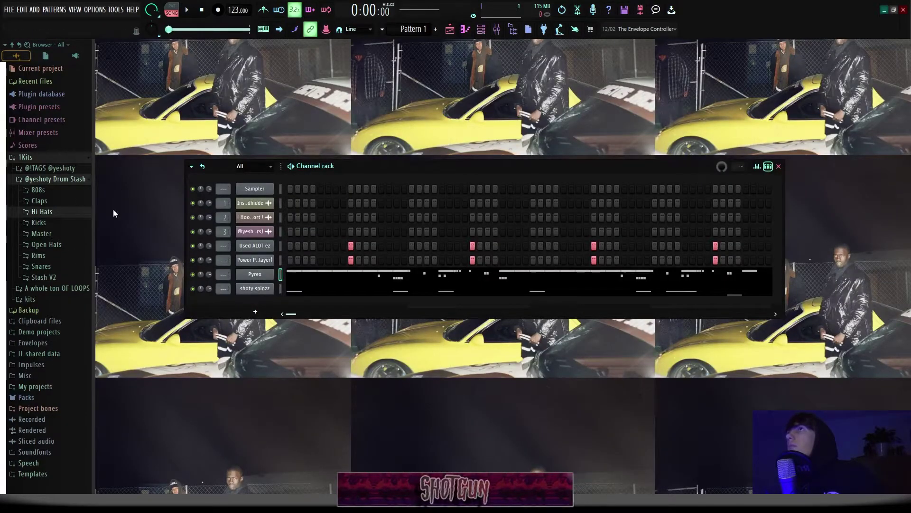
Add an Ez used first shoty used second open-hat channel with seven hits over four bars, and duplicate the part into the following bars.
click(46, 244)
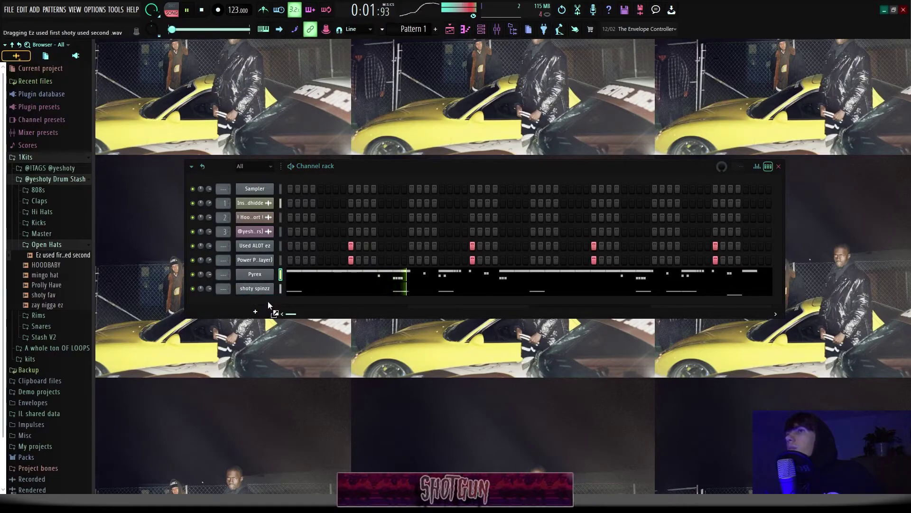
drag(268, 304, 268, 303)
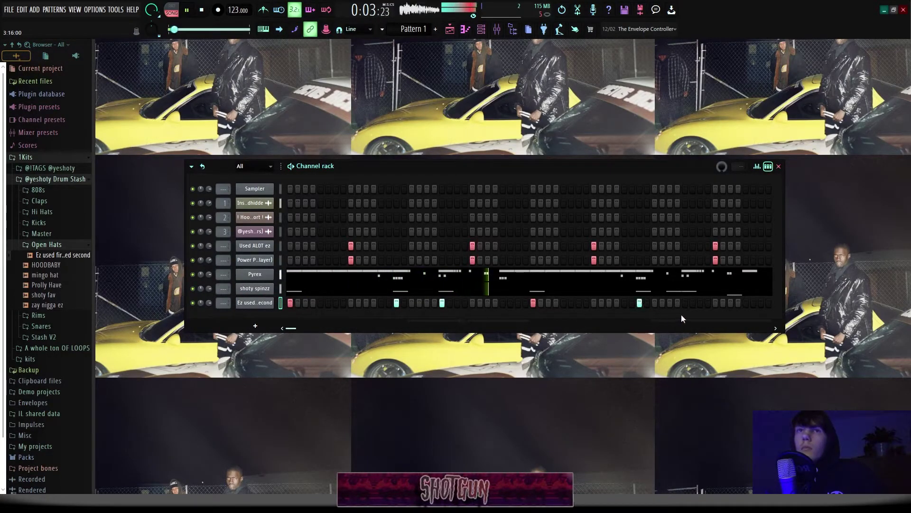
key(F7)
key(ctrl+b)
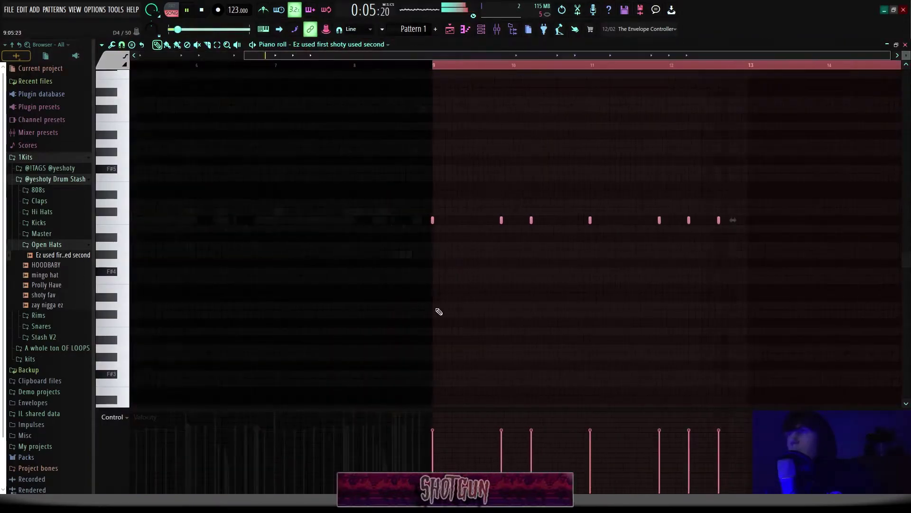
key(F7)
Add the shotguns snare above Pyrex with hits on steps 15, 47 and 51, and repeat them in bars 5–8.
click(81, 245)
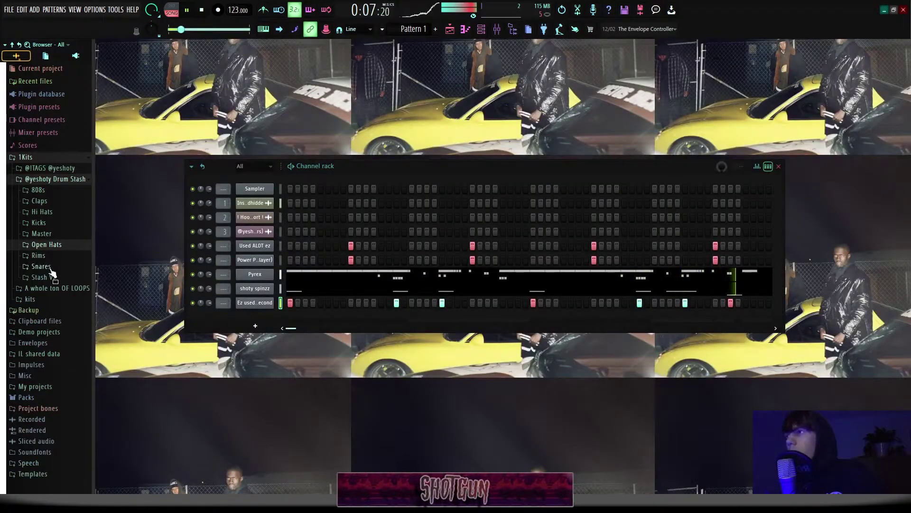
click(43, 267)
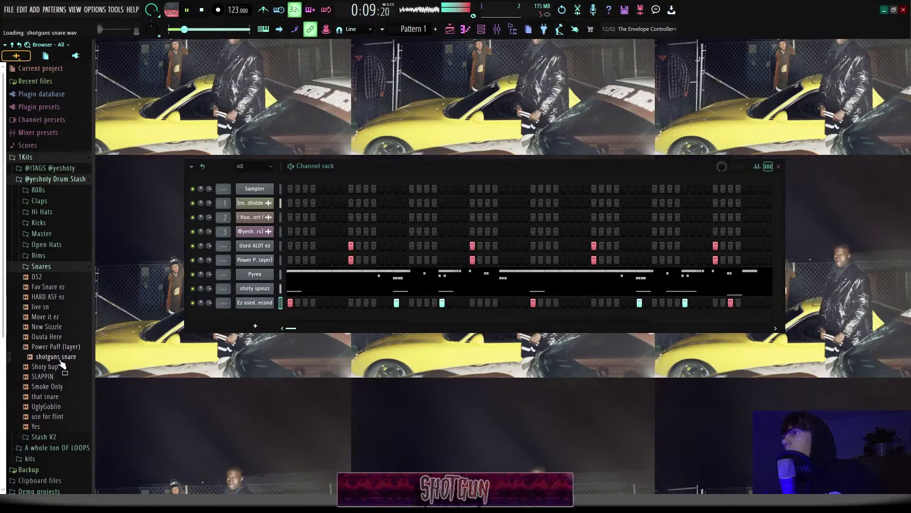
drag(254, 267, 252, 266)
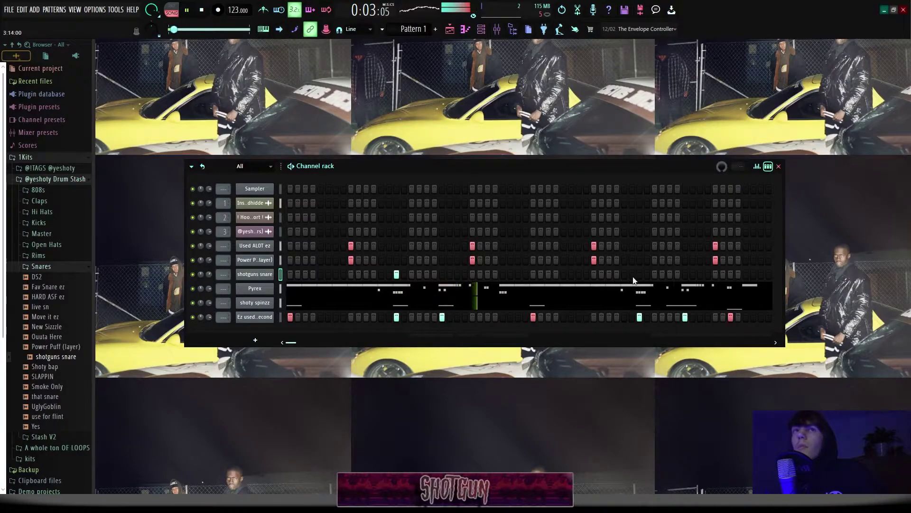
key(F7)
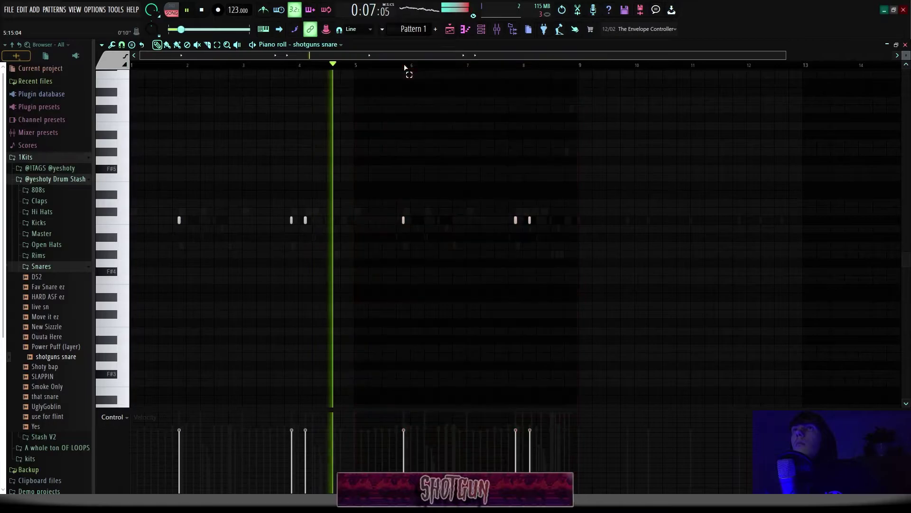
key(F7)
Add the Prolly Have open hat as a new channel below Ez used first shoty used second and reverse its sample.
click(45, 267)
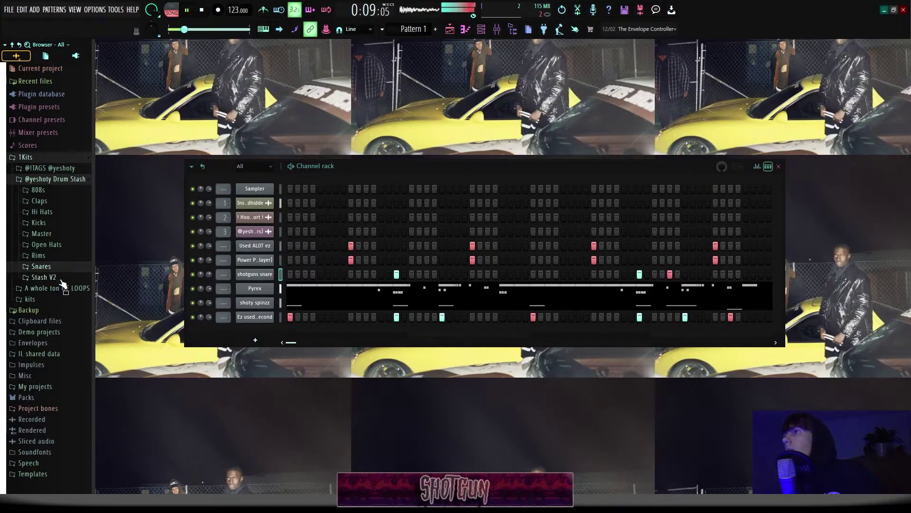
click(51, 246)
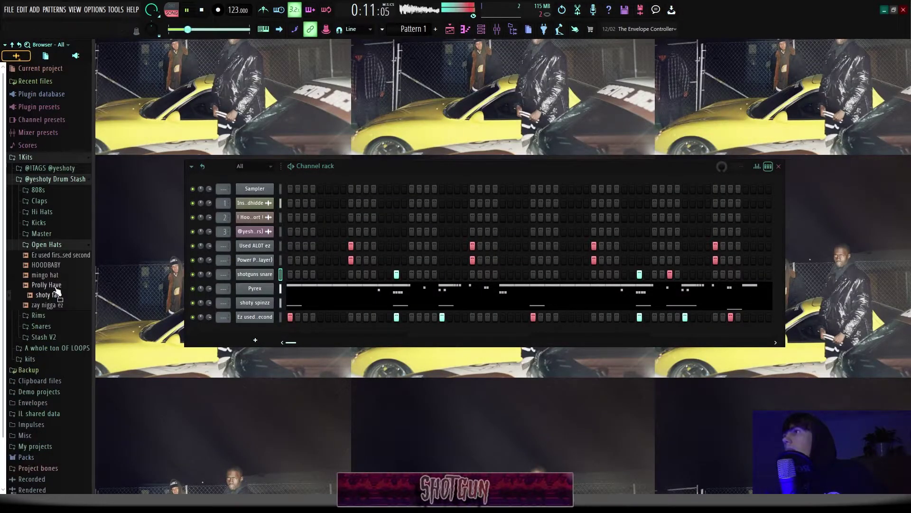
drag(268, 329, 269, 331)
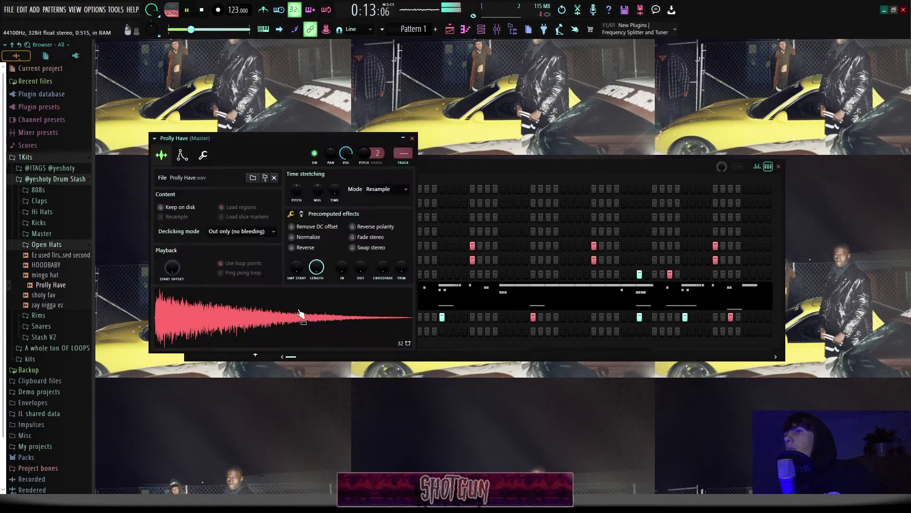
click(305, 248)
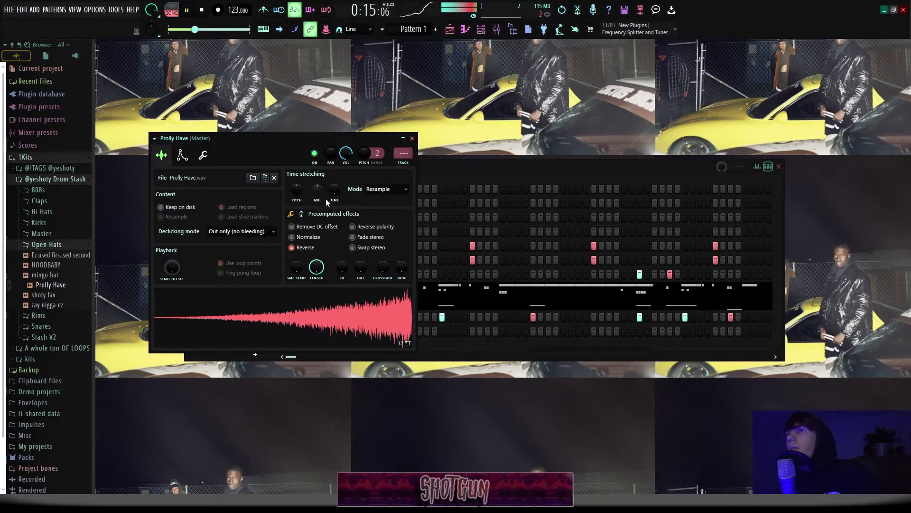
click(411, 139)
Place one Prolly Have hit on step 29 and duplicate the four bars into bars 5–8.
click(502, 332)
key(F7)
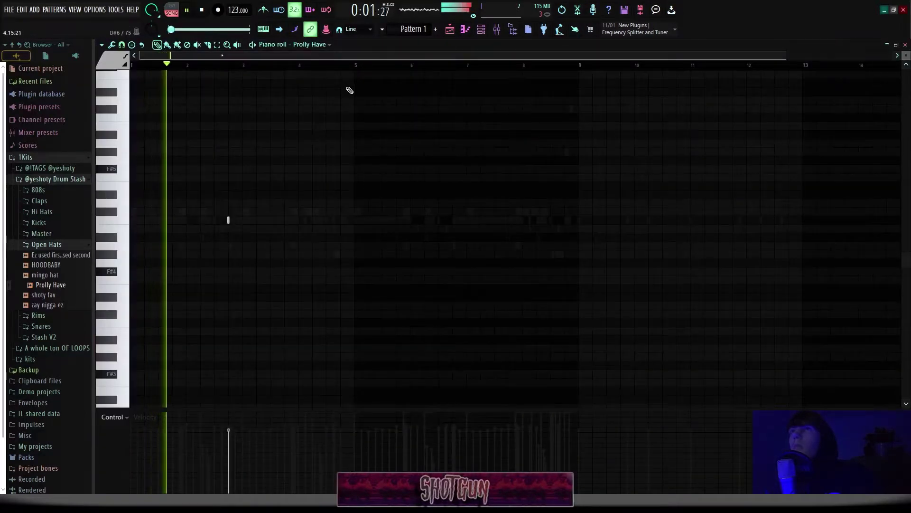
drag(357, 66, 114, 90)
key(ctrl+b)
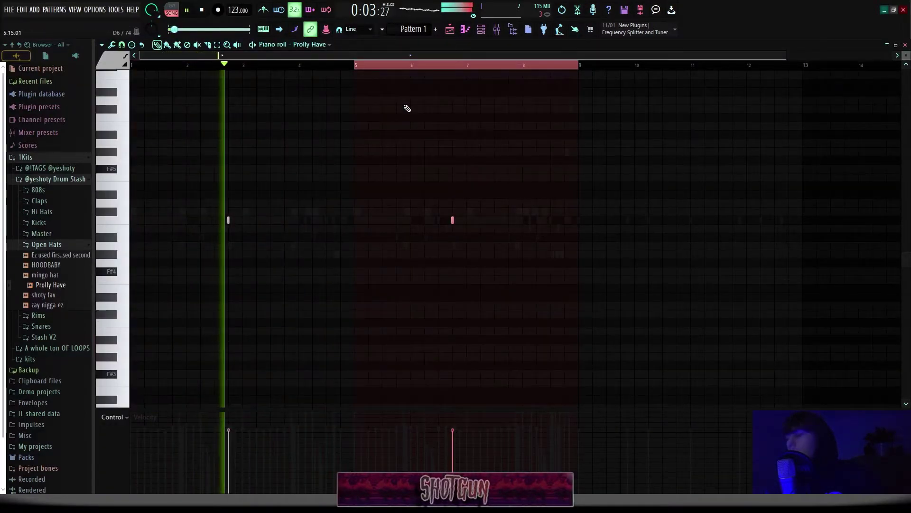
key(ctrl+a)
key(space)
key(space)
right_click(404, 65)
key(F7)
Give the reversed Prolly Have sample a quick fade-in of 16%.
click(259, 331)
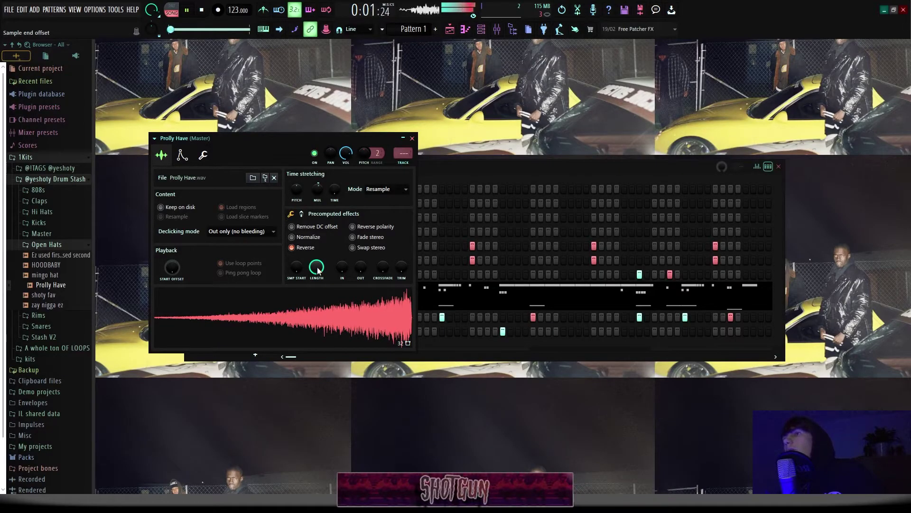
drag(342, 268, 342, 263)
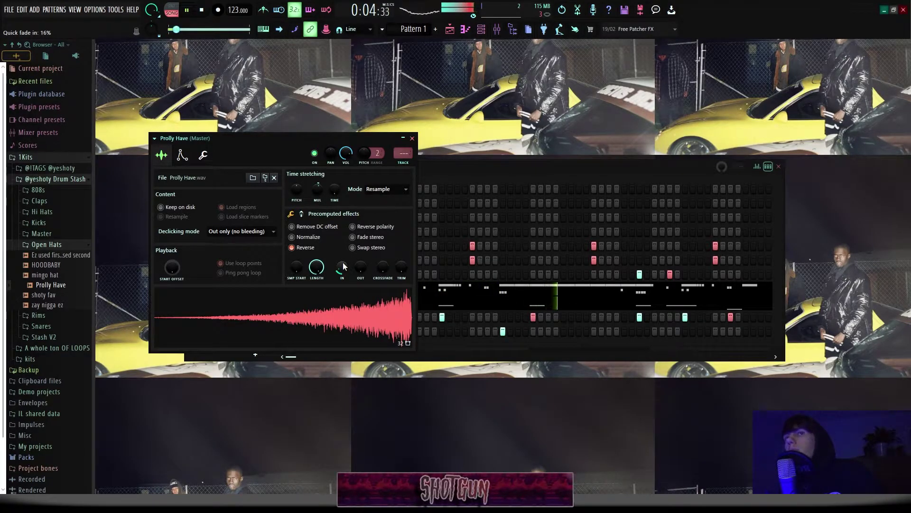
click(412, 138)
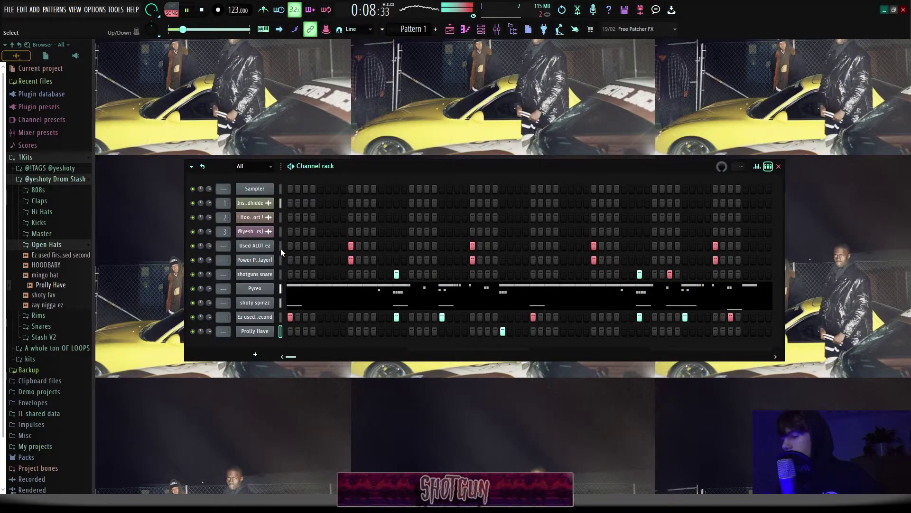
Route the seven drum and 808 channels from Used ALOT ez to Prolly Have to mixer tracks 4–10.
key(space)
drag(280, 249, 284, 313)
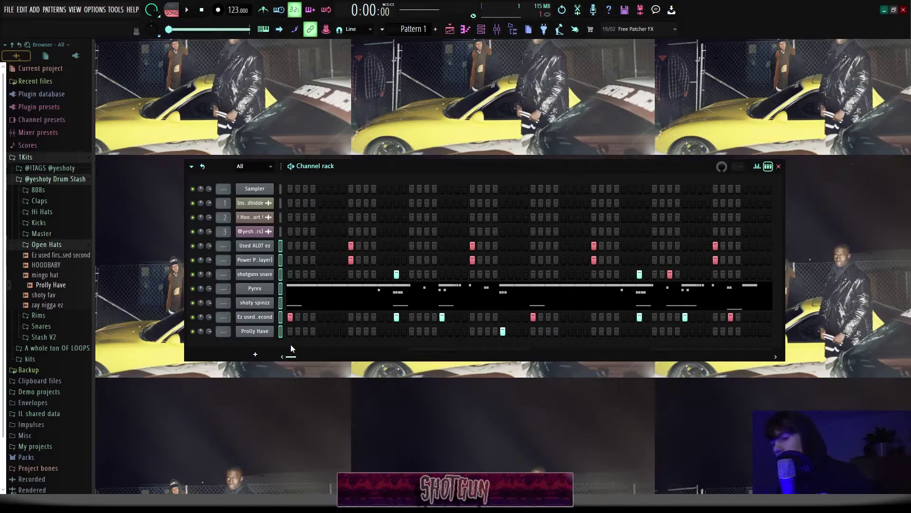
key(ctrl+l)
click(390, 120)
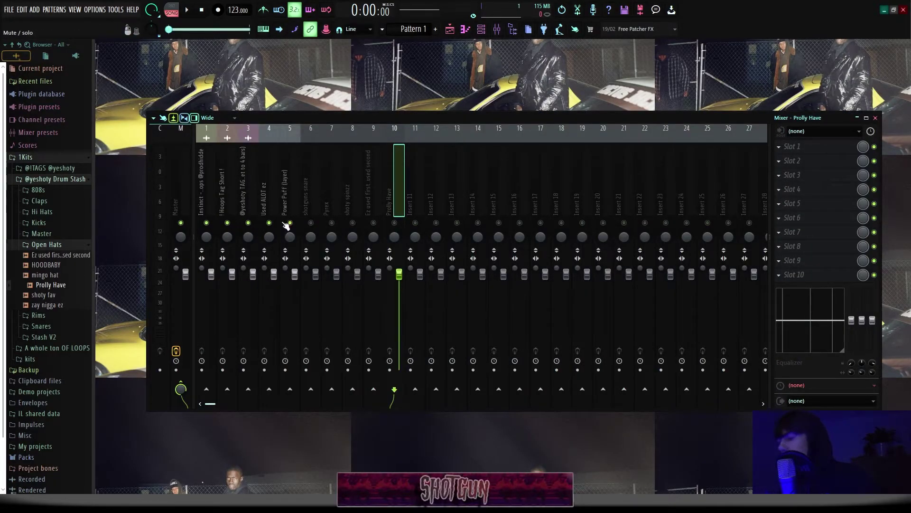
Raise the Used ALOT ez level slightly, lower Power Puff (layer), and adjust the stereo separation of both open-hat mixer tracks.
drag(274, 274, 274, 271)
drag(295, 274, 315, 275)
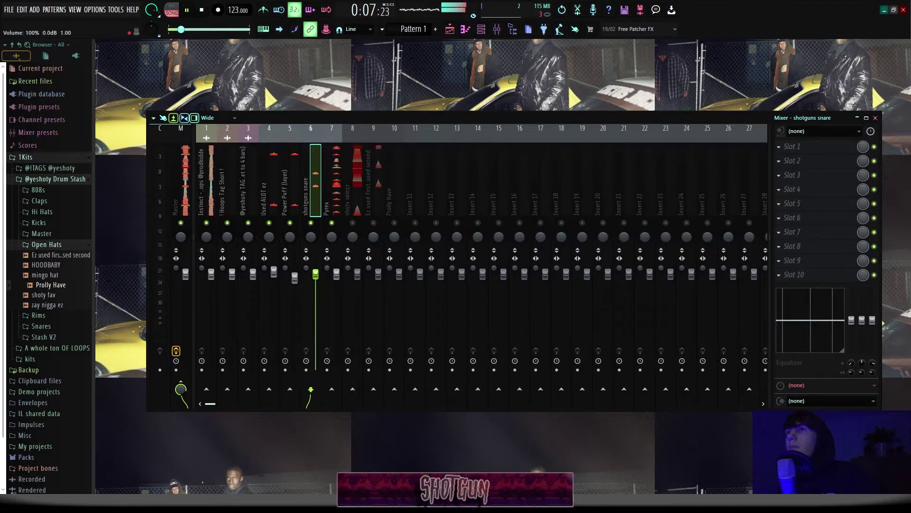
click(371, 268)
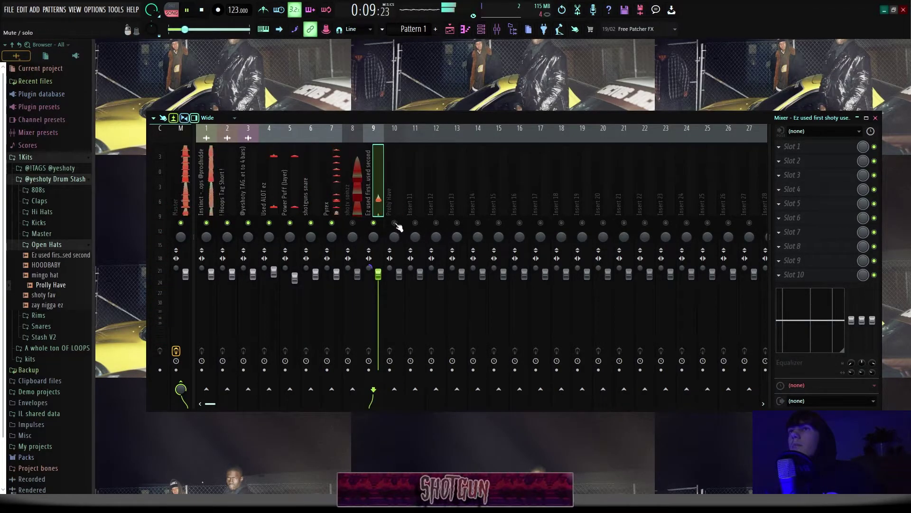
click(388, 269)
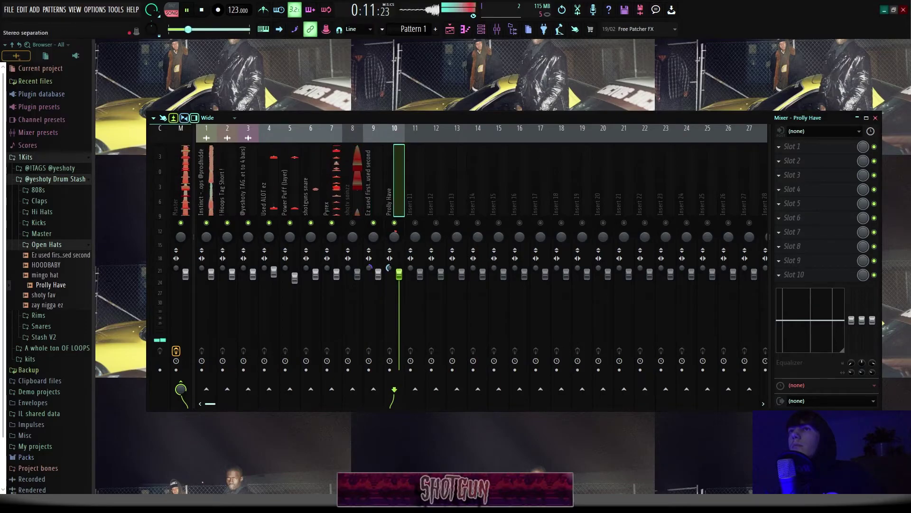
click(374, 271)
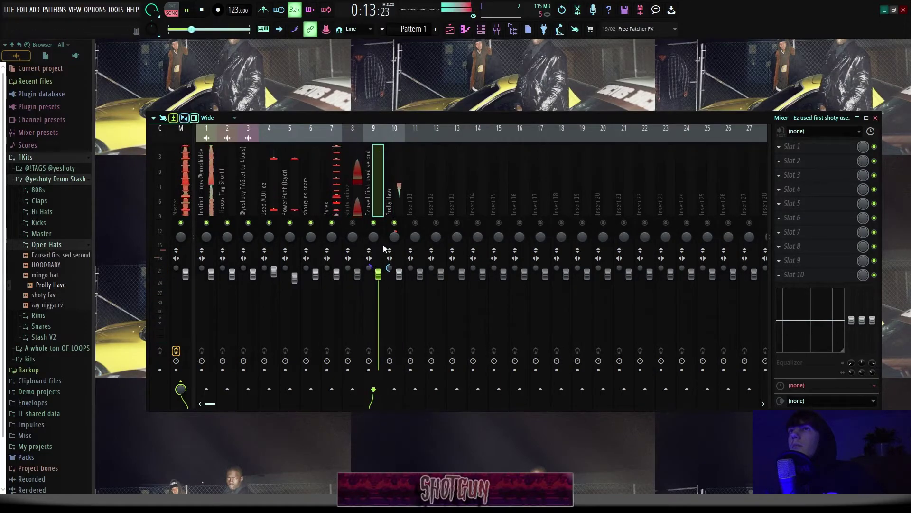
click(876, 118)
key(F5)
key(F5)
key(F5)
key(F5)
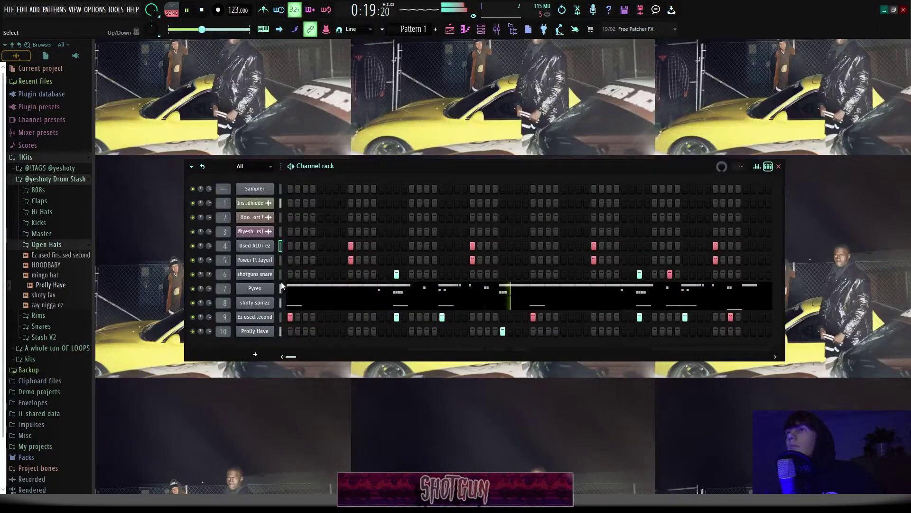
Replace the Ez used first open-hat copy in bars 9–12 with one in bars 5–8, aligning its first hit to bar 5.
right_click(265, 317)
click(298, 319)
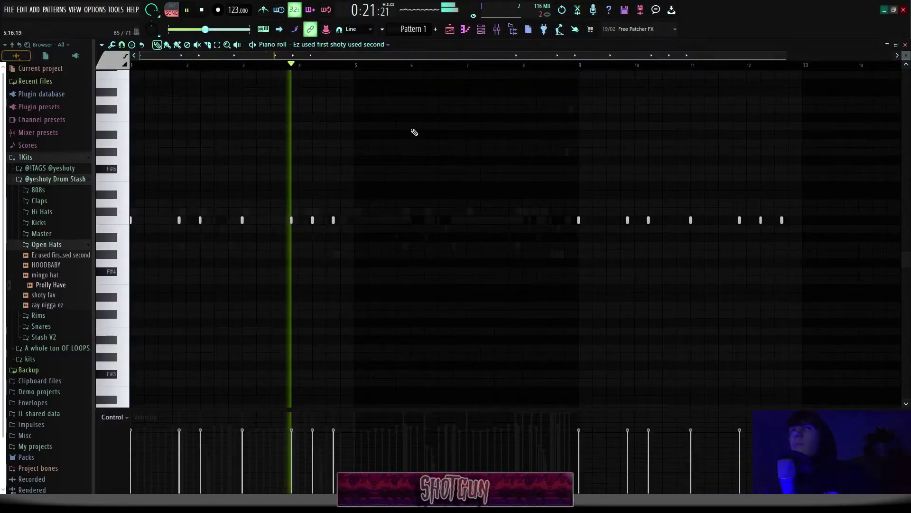
right_click(761, 220)
drag(354, 66, 131, 66)
key(ctrl+b)
scroll(349, 230, up, 3)
scroll(353, 232, up, 2)
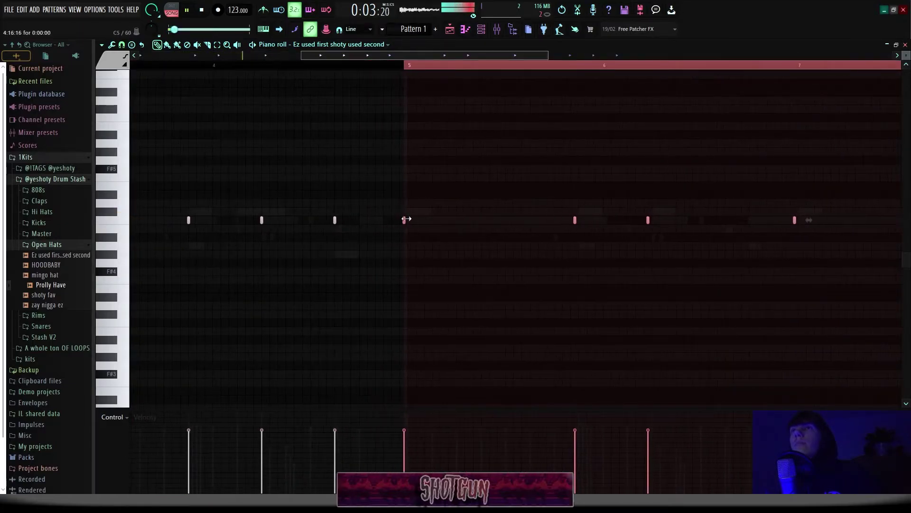
drag(406, 220, 409, 220)
ctrl+click(439, 66)
scroll(482, 132, down, 3)
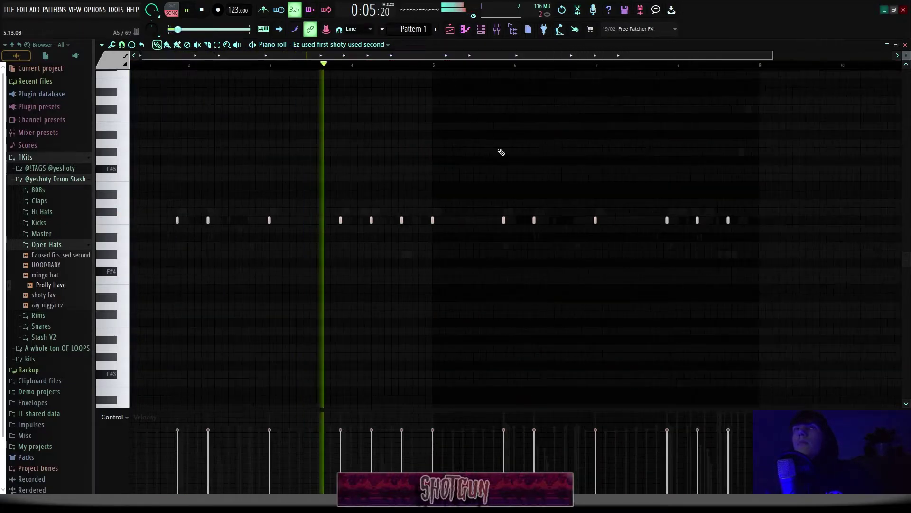
Delete the last two Ez used first open-hat hits in bar 8 and close the piano roll.
scroll(748, 245, up, 3)
scroll(630, 237, up, 2)
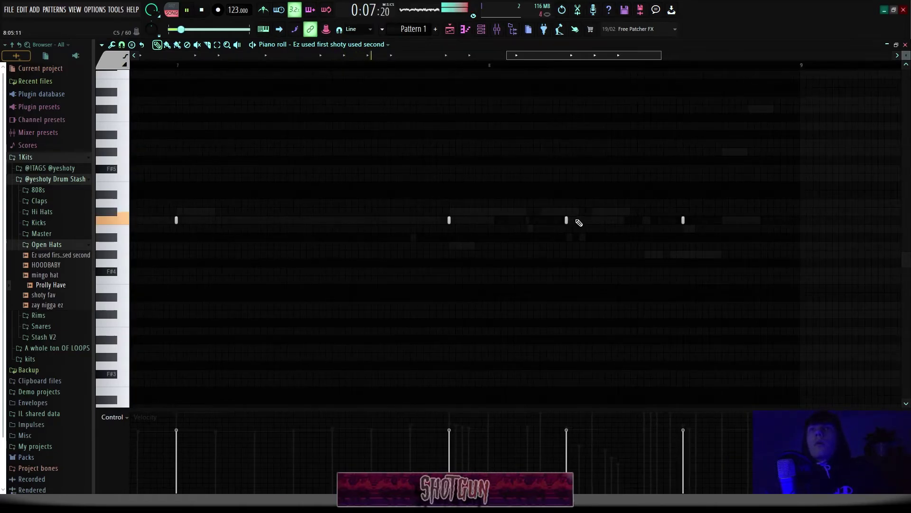
right_click(684, 222)
scroll(562, 235, down, 3)
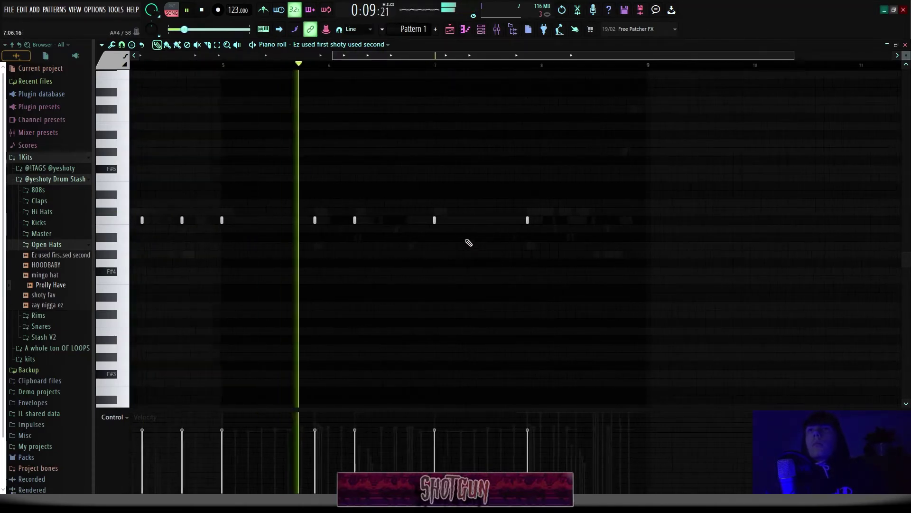
key(F7)
Adjust Prolly Have's stereo separation in the mixer, and enable the shoty spinzz track with adjusted separation and volume at 98%.
click(499, 30)
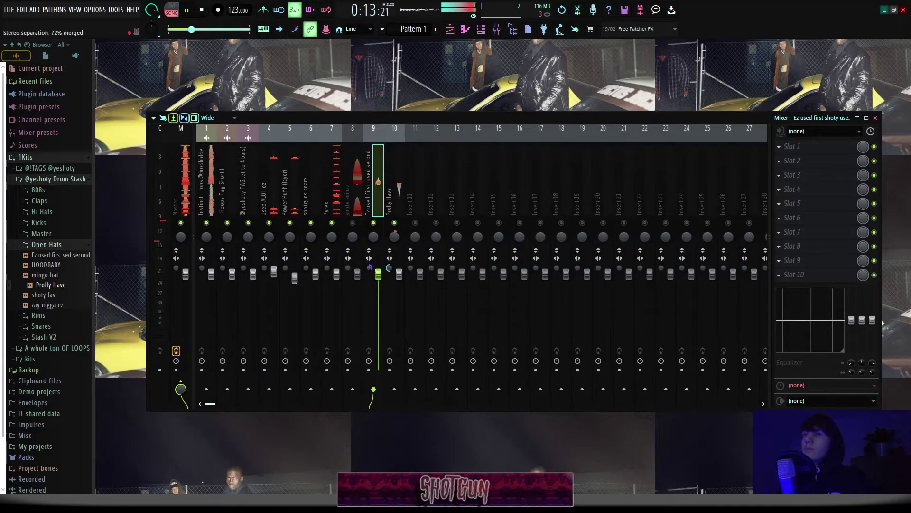
click(394, 271)
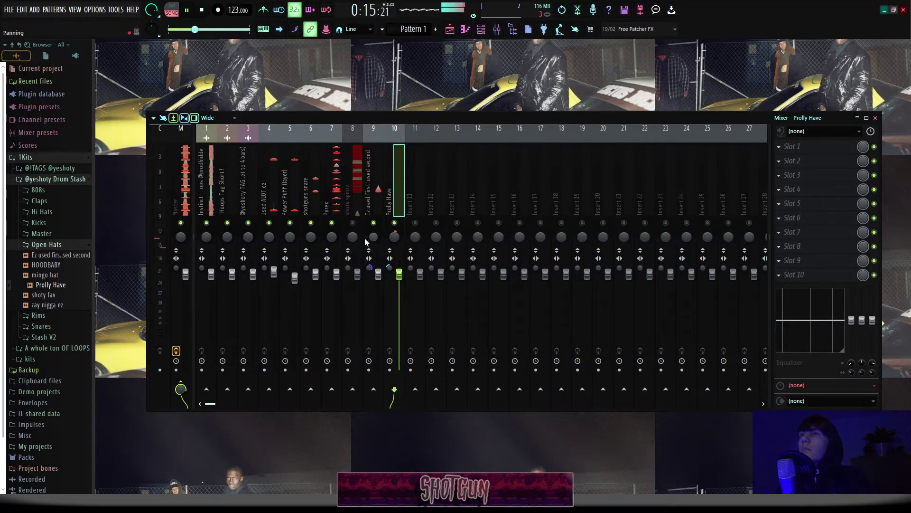
click(353, 222)
click(354, 268)
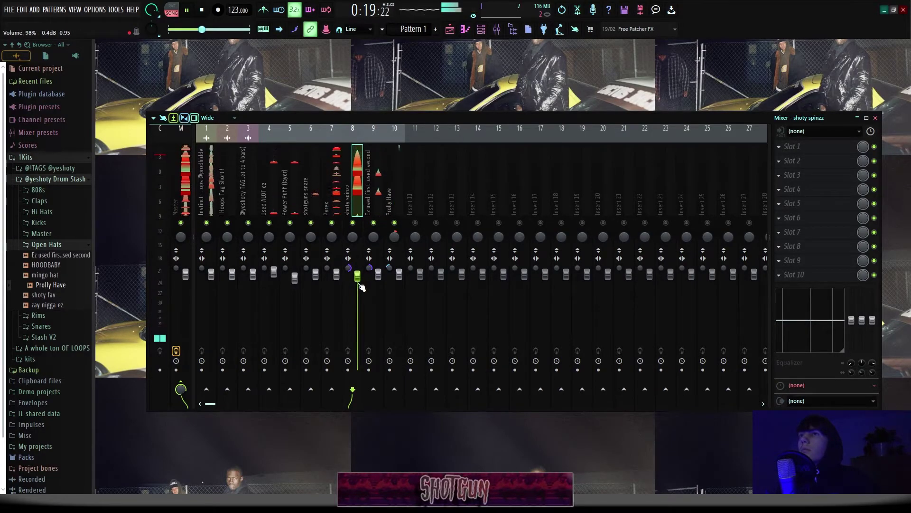
Stop playback and delete the three Pattern 1 clips from Track 5 of the playlist.
click(450, 29)
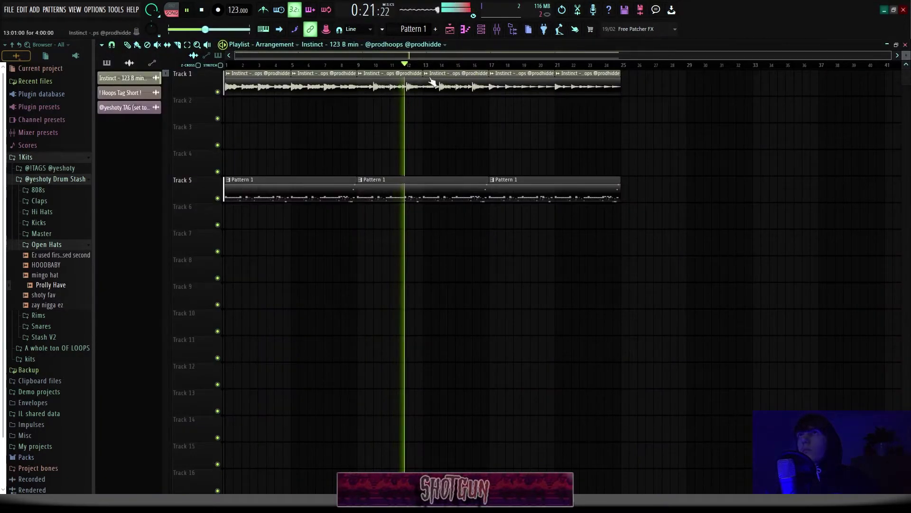
key(space)
drag(597, 193, 205, 194)
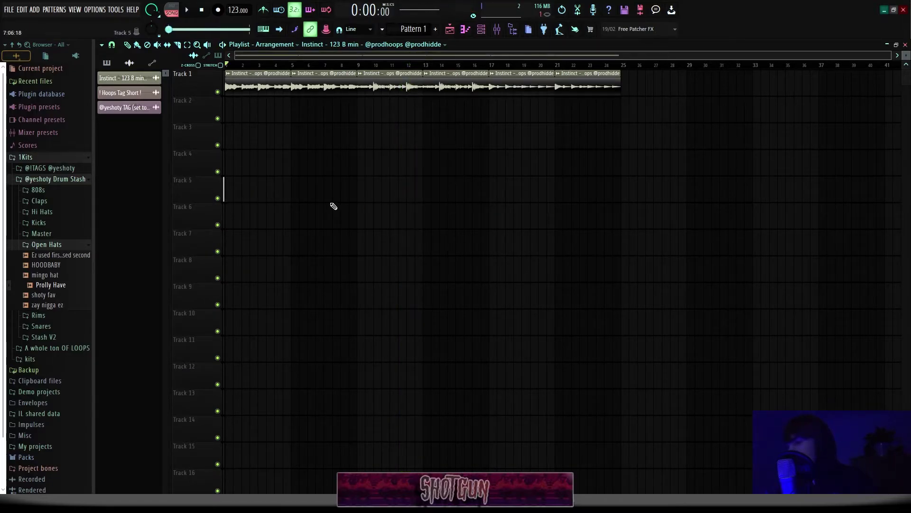
Solo Track 1 and listen to the Instinct loop from bars 1, 9 and 17.
right_click(218, 92)
key(space)
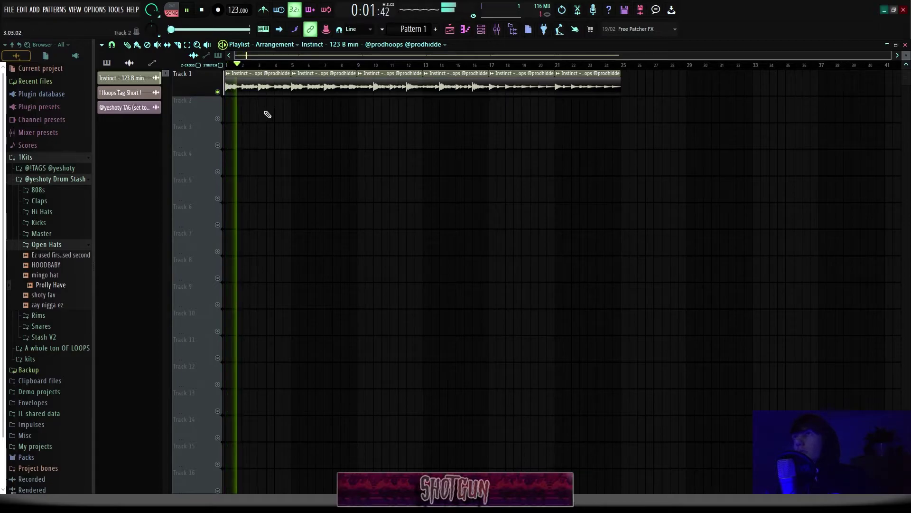
key(space)
click(360, 68)
key(space)
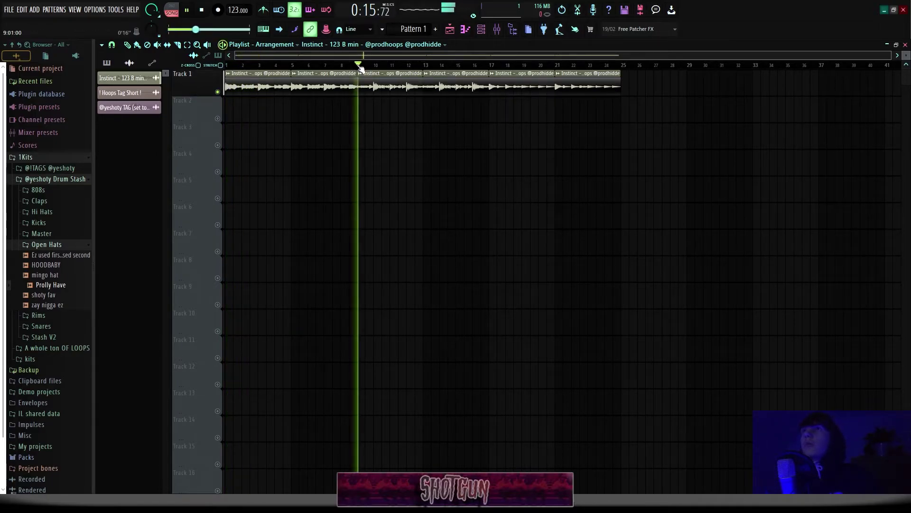
click(495, 66)
key(space)
Move the Instinct clips at bars 17–24 further along Track 1 and copy bars 1–8 into the gap.
drag(624, 78, 522, 95)
drag(521, 92, 744, 93)
key(ctrl+d)
drag(339, 122, 278, 76)
drag(259, 83, 523, 83)
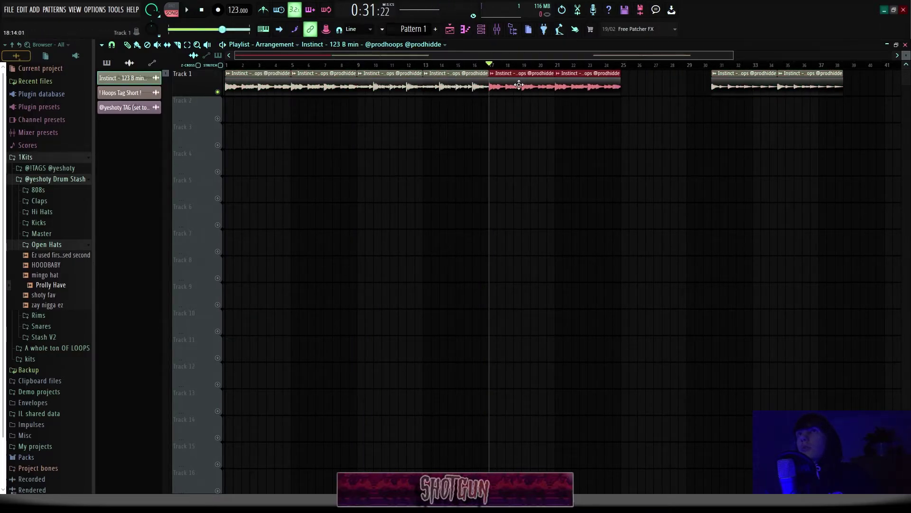
Copy the Instinct clips of bars 9–16 into bars 25–32 on Track 1.
scroll(519, 84, down, 2)
ctrl+click(480, 120)
drag(409, 121, 361, 83)
drag(359, 86, 559, 86)
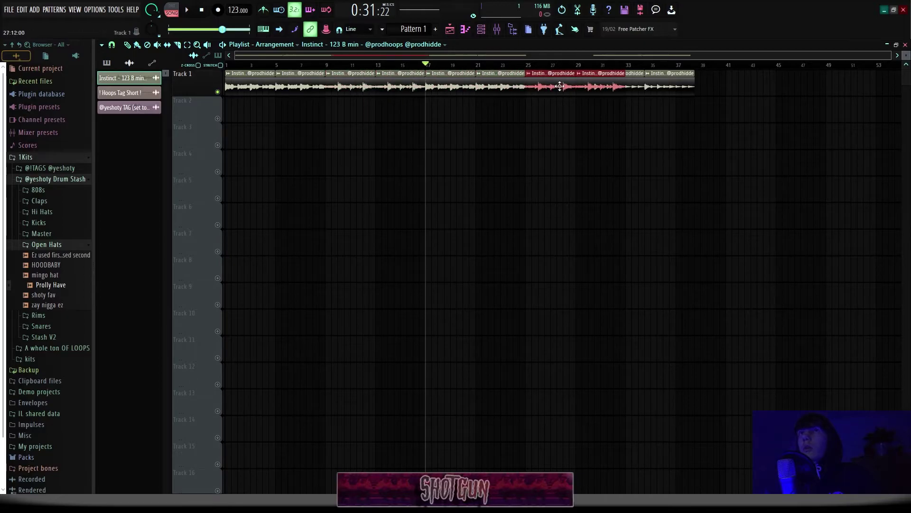
Extend Track 1 to bar 56 with the quieter eight-bar section at bars 33–40 and 49–56 and a copy of bars 17–24 between them.
drag(693, 92, 637, 94)
drag(632, 87, 688, 86)
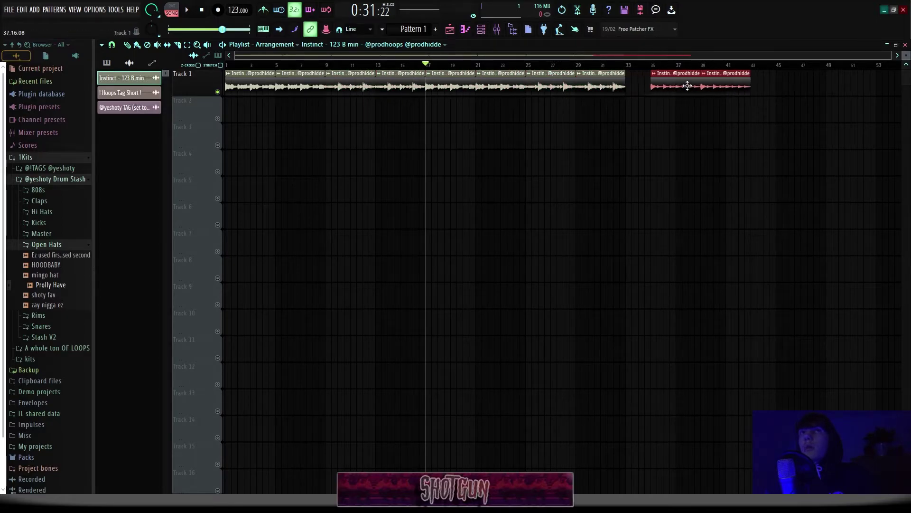
drag(482, 122, 439, 90)
drag(440, 87, 723, 81)
drag(681, 119, 639, 89)
drag(637, 86, 827, 83)
scroll(522, 133, down, 2)
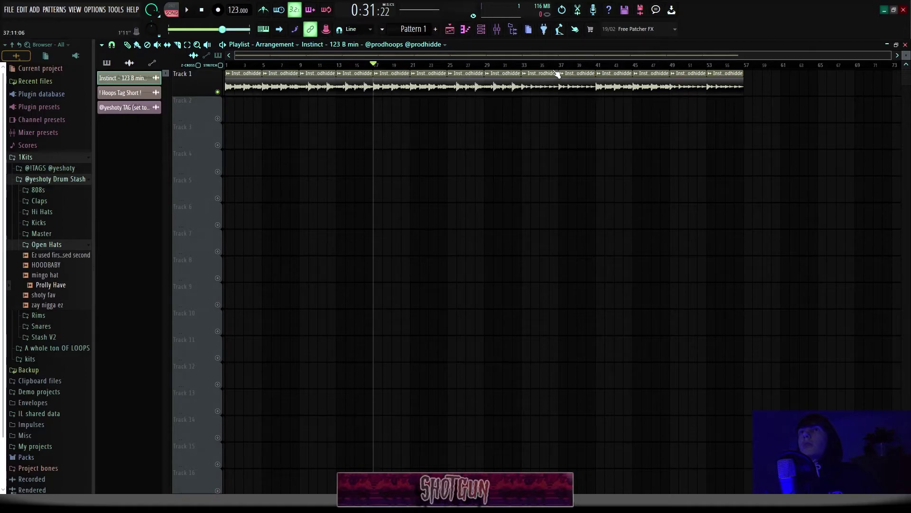
Stop playback and split Pattern 1 by channel.
key(space)
click(107, 63)
right_click(116, 79)
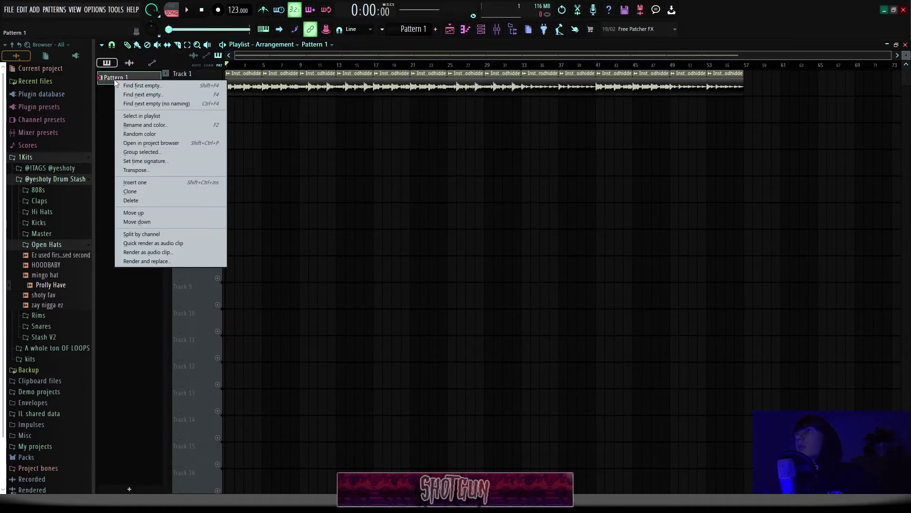
click(163, 235)
Place all seven split patterns at bar 9 on Tracks 4–10 and duplicate them five times up to bar 56.
shift+click(130, 166)
drag(142, 93, 306, 176)
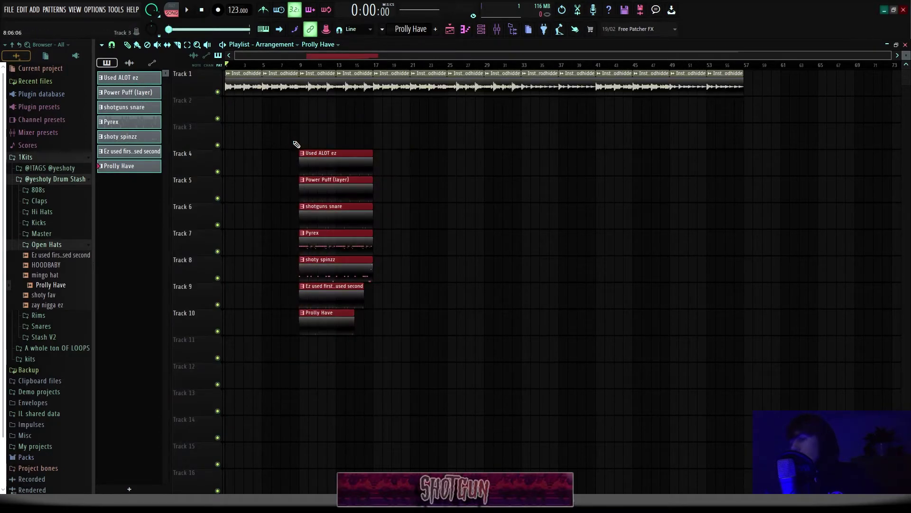
key(ctrl+b)
key(ctrl+b)
key(ctrl+b)
key(ctrl+b)
key(ctrl+b)
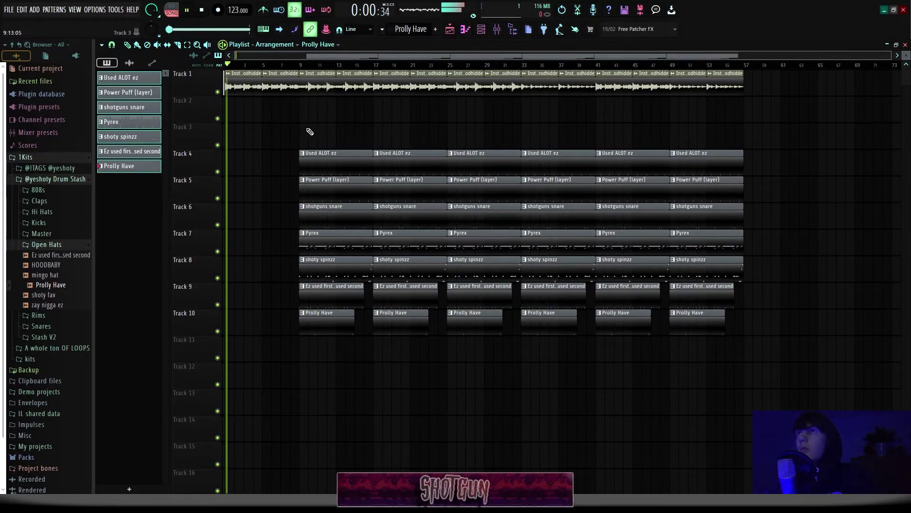
Cut bar 24 out of the drum clips on Tracks 4–7, leaving the shoty spinzz 808 playing through it.
ctrl+scroll(310, 131, up, 2)
click(282, 67)
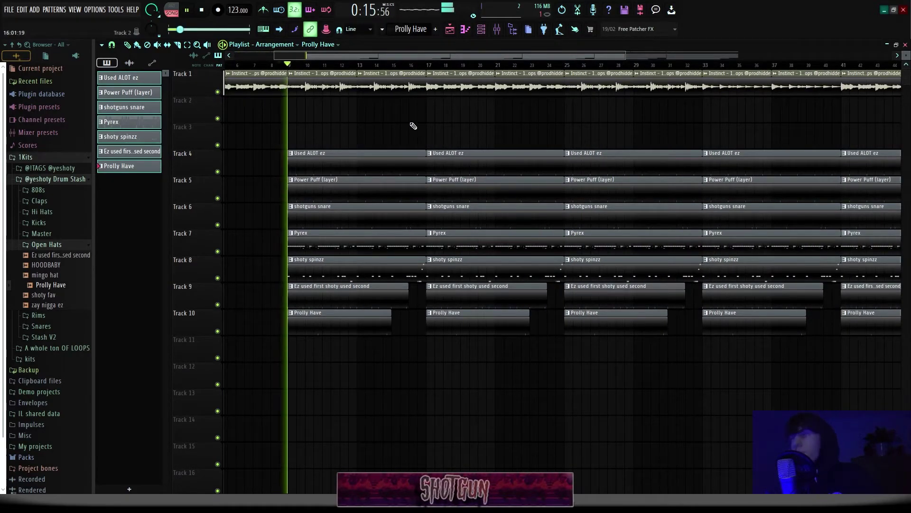
ctrl+scroll(413, 127, up, 2)
ctrl+scroll(451, 128, down, 4)
ctrl+scroll(610, 143, up, 3)
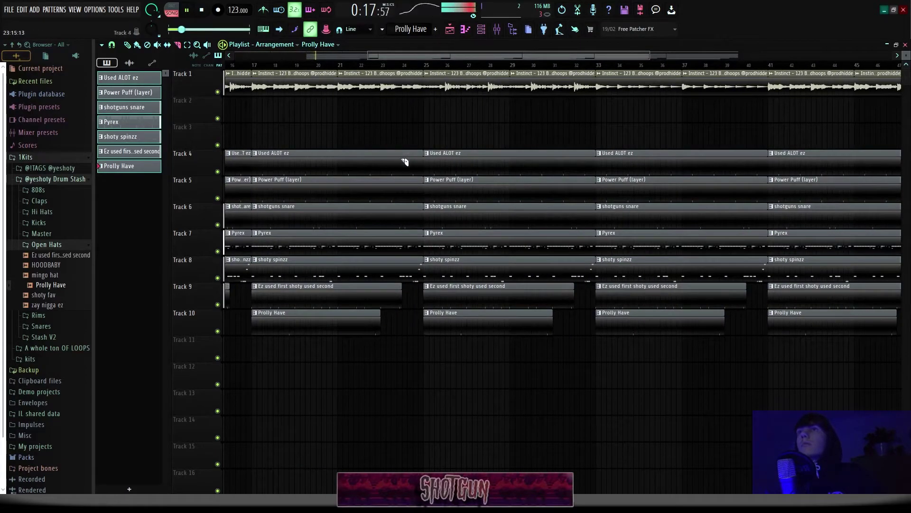
drag(411, 239, 411, 243)
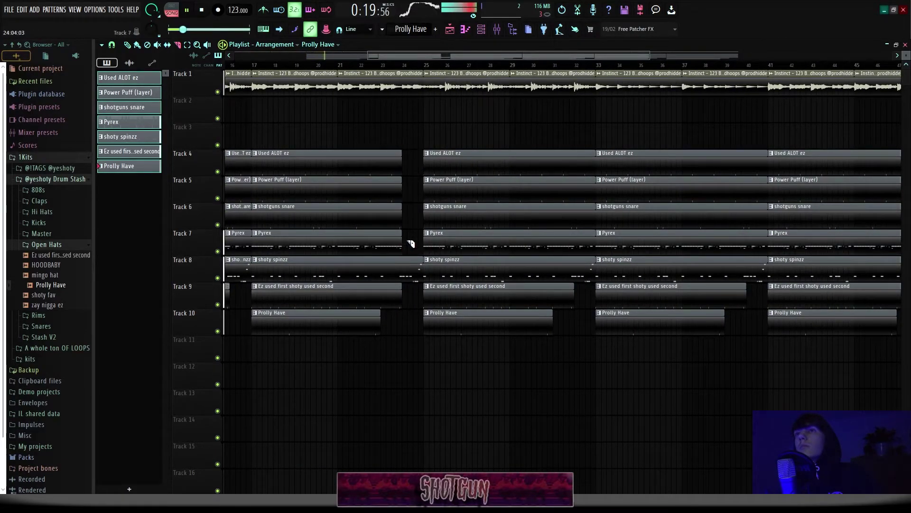
Trim the first half bar off the clips starting at bar 25 on Tracks 4–10.
ctrl+scroll(413, 289, down, 1)
ctrl+scroll(536, 272, up, 1)
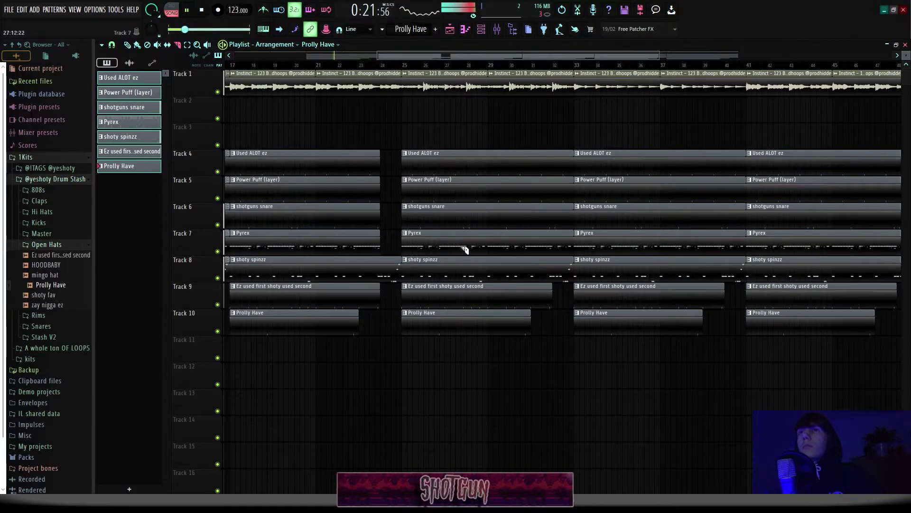
ctrl+scroll(457, 242, up, 2)
drag(397, 155, 410, 197)
drag(404, 349, 404, 352)
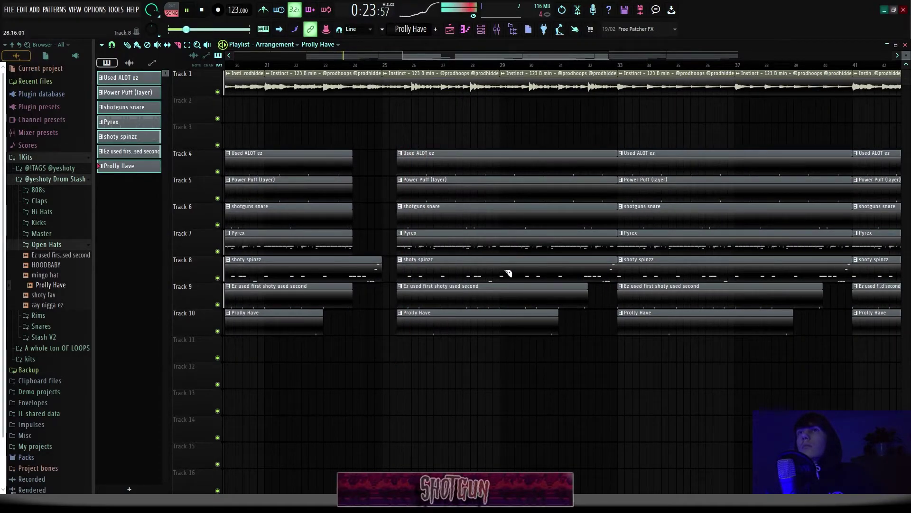
Remove the shotguns snare from the section at bars 25–28 on Track 6 so it enters at bar 29.
ctrl+scroll(576, 256, down, 2)
ctrl+scroll(558, 254, down, 1)
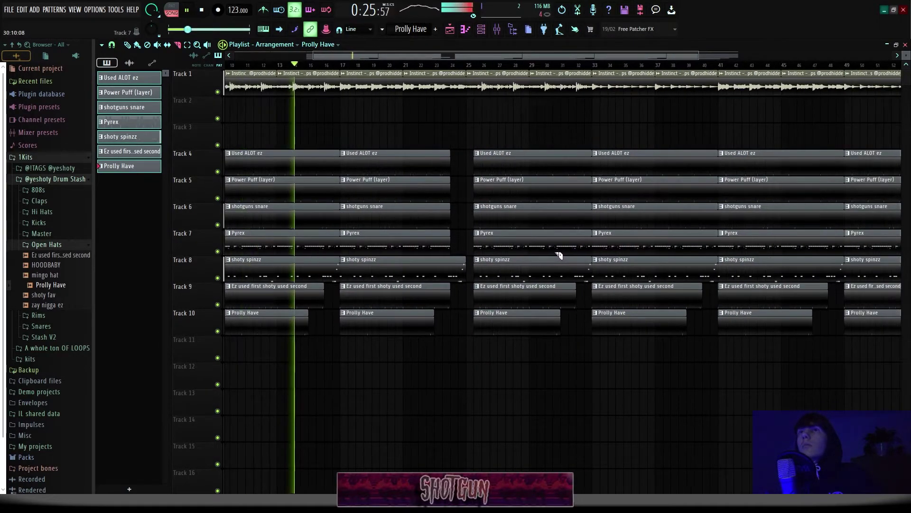
ctrl+scroll(564, 254, up, 3)
ctrl+scroll(564, 254, up, 1)
right_click(503, 227)
ctrl+scroll(506, 233, down, 6)
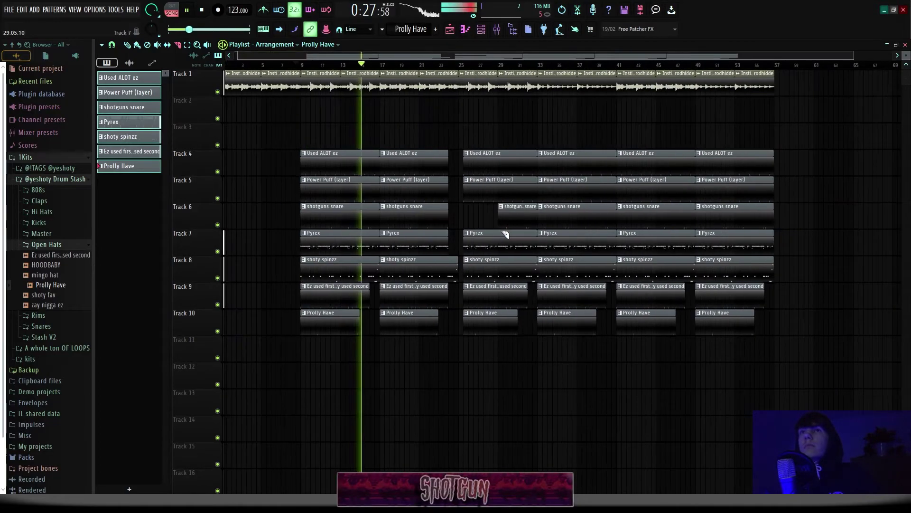
ctrl+scroll(629, 240, up, 3)
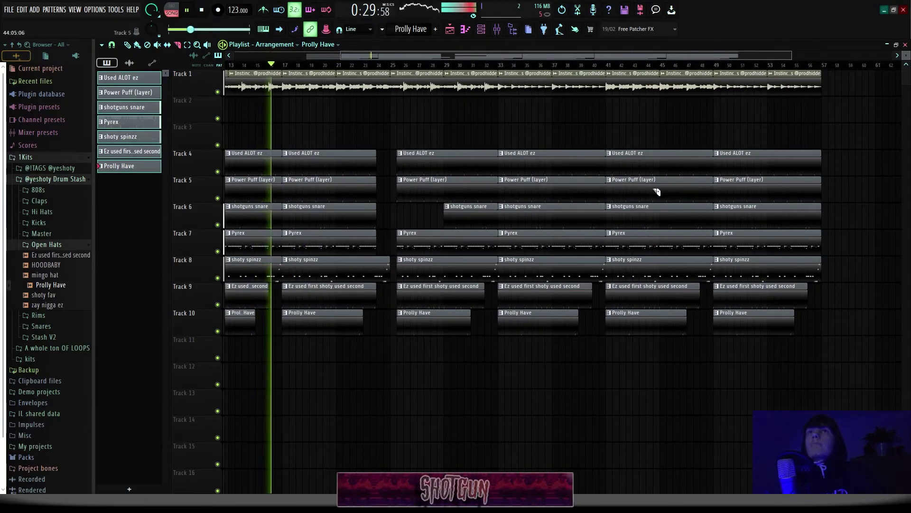
Delete all clips of the last section, bars 49–56, including the Instinct loop on Track 1.
ctrl+scroll(482, 112, down, 3)
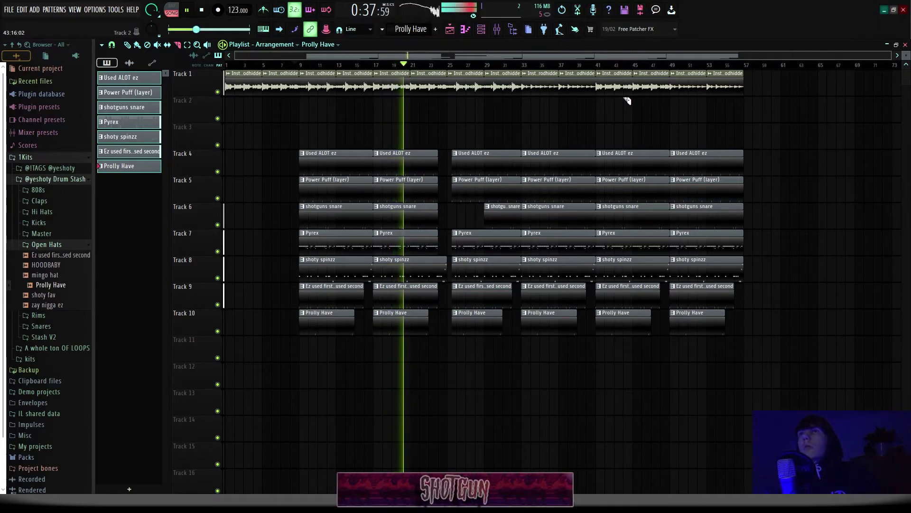
right_click(684, 85)
scroll(700, 248, up, 2)
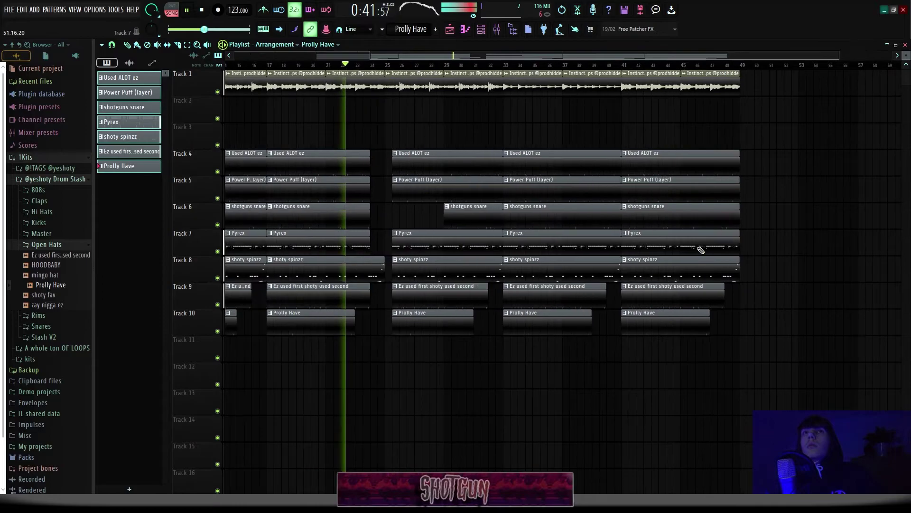
Cut bars 45–48 from Tracks 4–10 and delete the shotguns snare and Ez used first clips remaining at bars 41–44.
scroll(689, 233, up, 1)
key(c)
drag(683, 163, 686, 324)
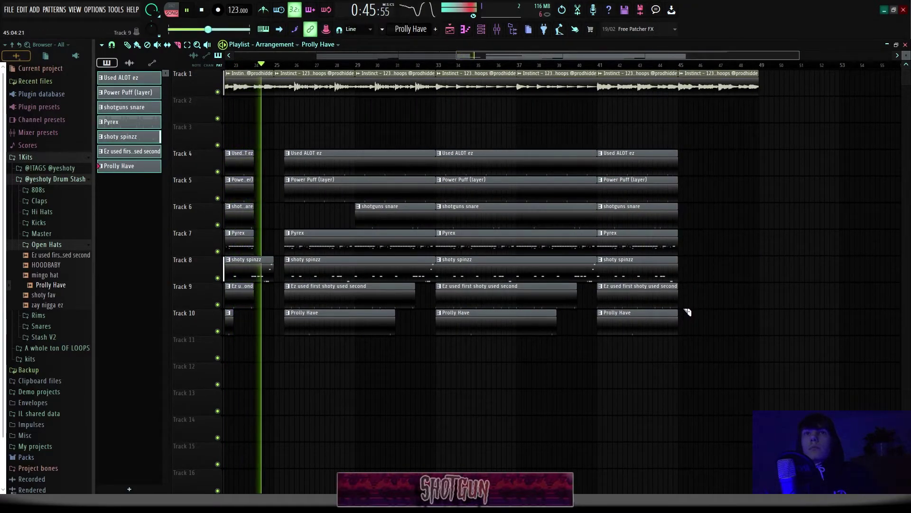
scroll(688, 311, up, 2)
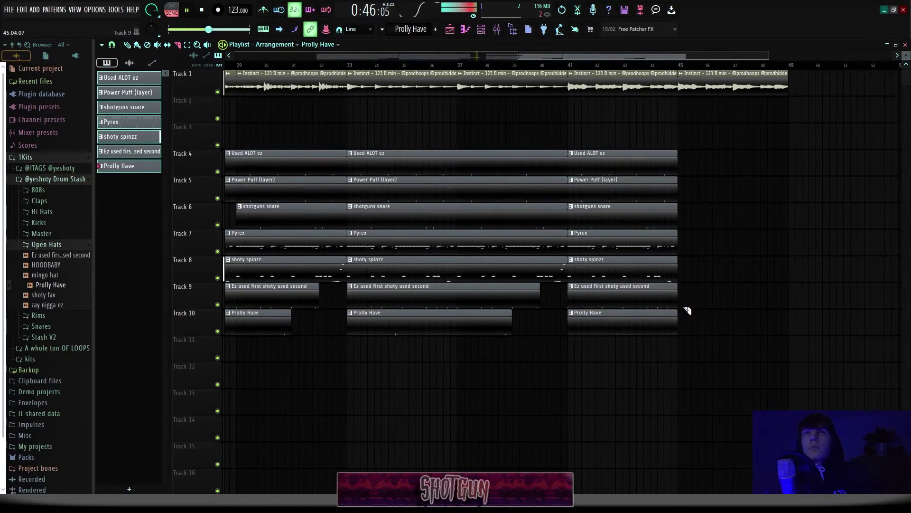
right_click(641, 302)
right_click(621, 217)
scroll(593, 218, down, 2)
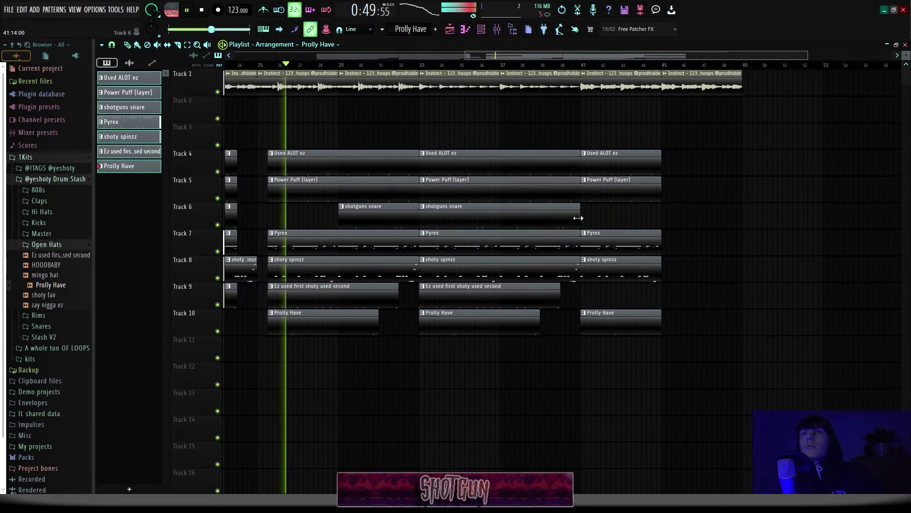
Cut bar 40 out of the drum and 808 clips on Tracks 4–8.
scroll(596, 194, up, 2)
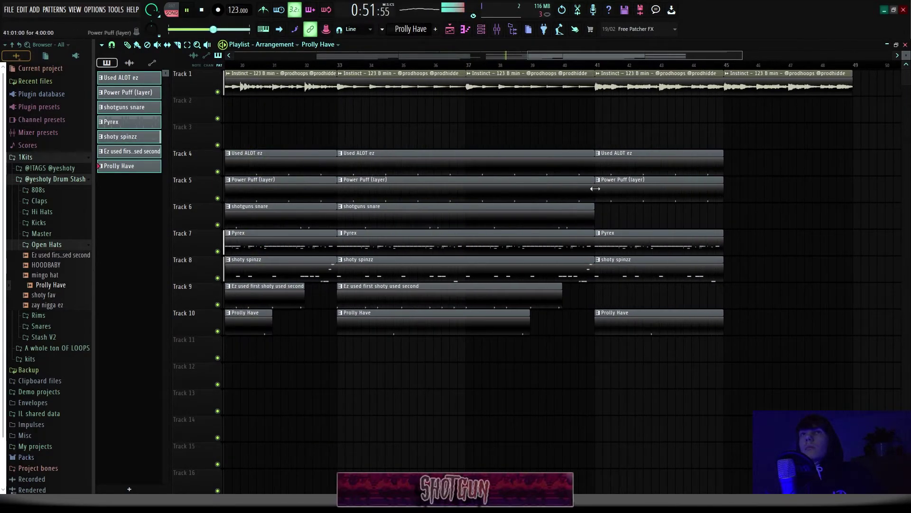
drag(573, 281, 566, 285)
scroll(566, 285, down, 4)
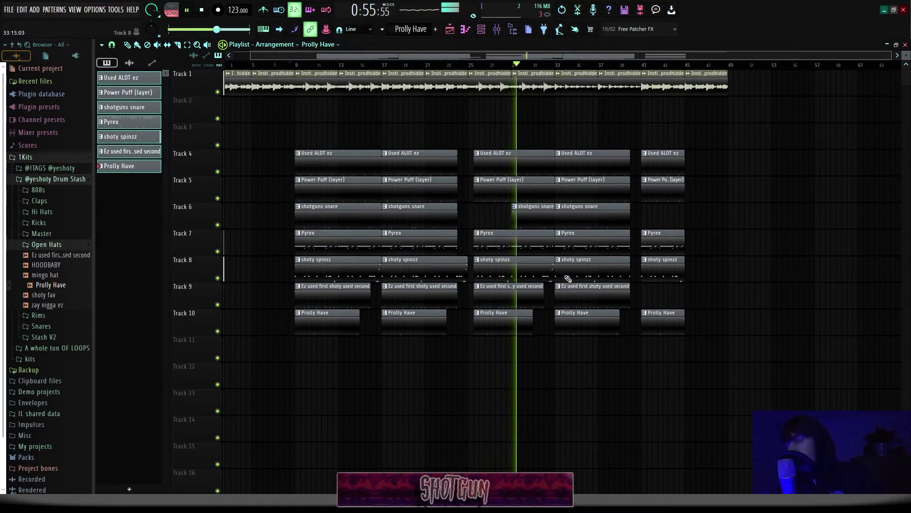
Duplicate all clips of bars 9–48 into bars 49–88 and clear the selection.
drag(842, 387, 314, 69)
key(ctrl+b)
drag(688, 85, 756, 85)
scroll(619, 120, down, 3)
ctrl+click(604, 118)
scroll(590, 118, down, 1)
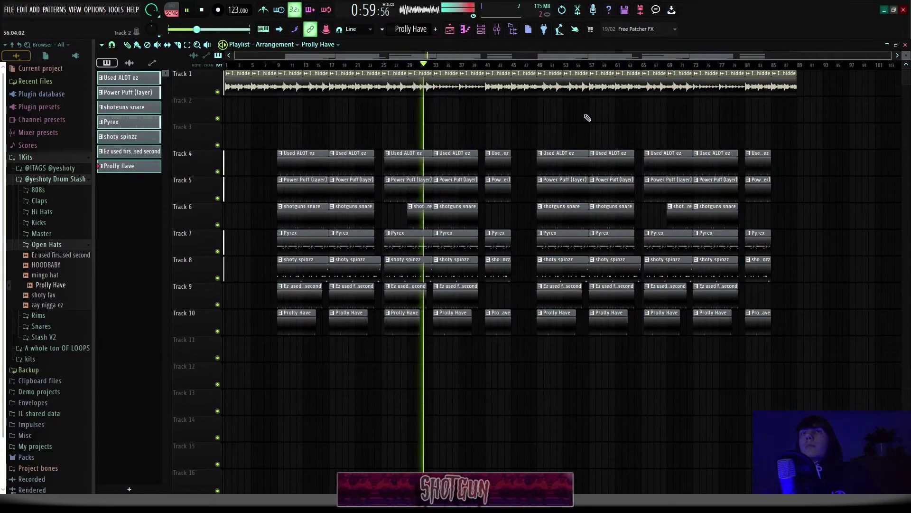
Stop playback and delete every clip from bar 73 onward on all tracks.
key(space)
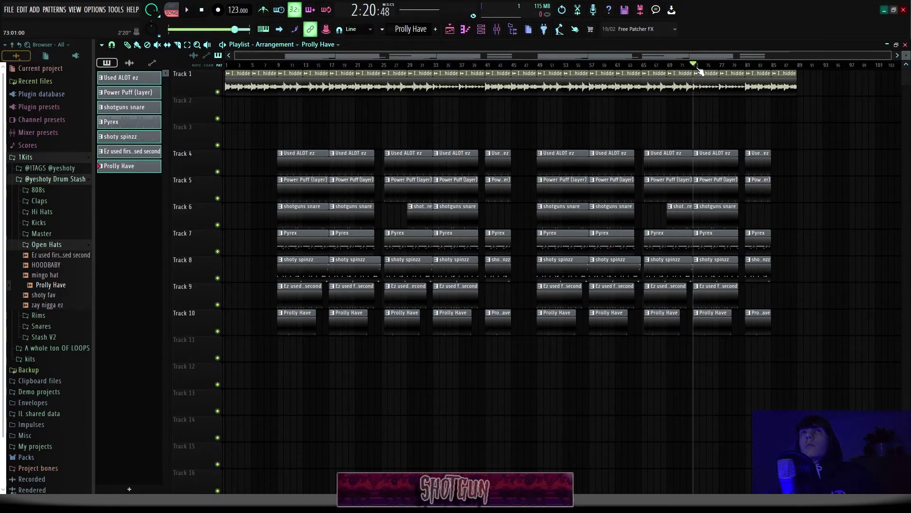
mouse_move(712, 87)
mouse_down()
mouse_move(712, 369)
mouse_move(763, 114)
mouse_up()
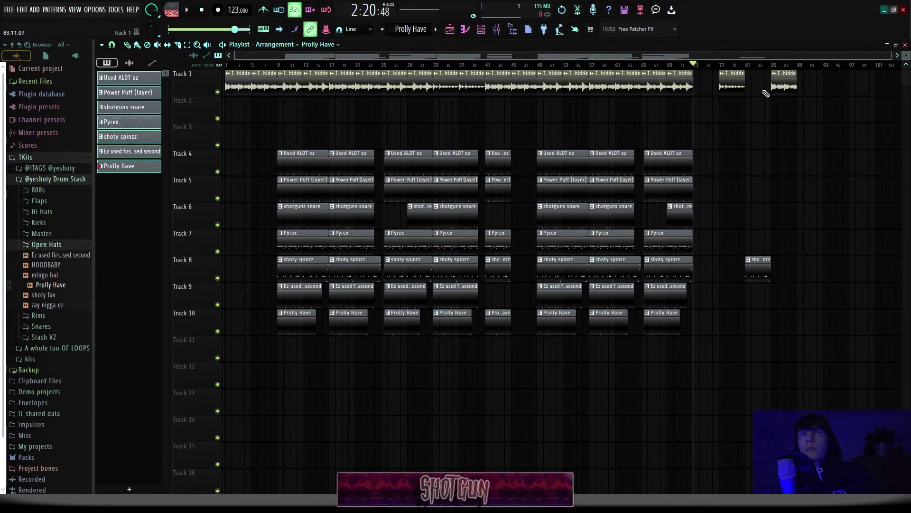
mouse_move(803, 91)
mouse_down()
mouse_move(736, 142)
mouse_move(752, 268)
mouse_up()
scroll(235, 168, up, 2)
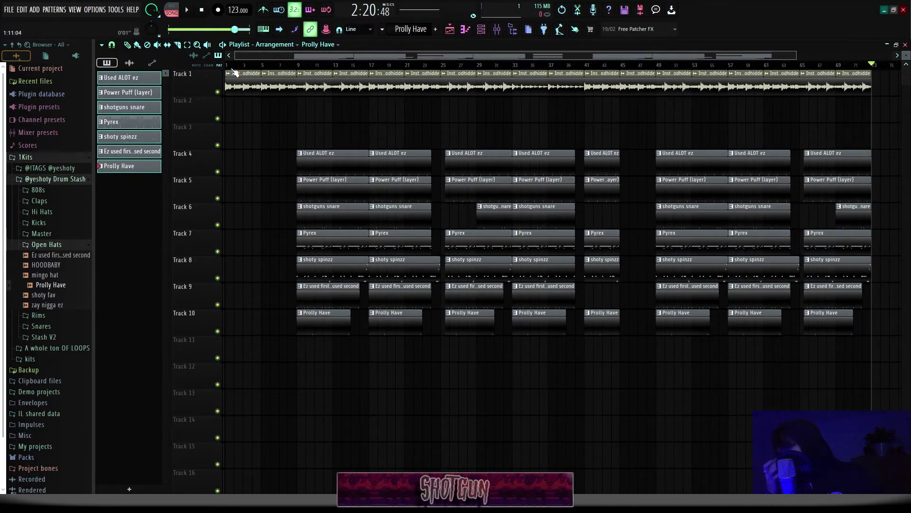
Place the "! Hoops Tag Short !" audio clip on Track 2 at bar 1.
scroll(386, 107, down, 1)
click(302, 65)
scroll(256, 149, up, 4)
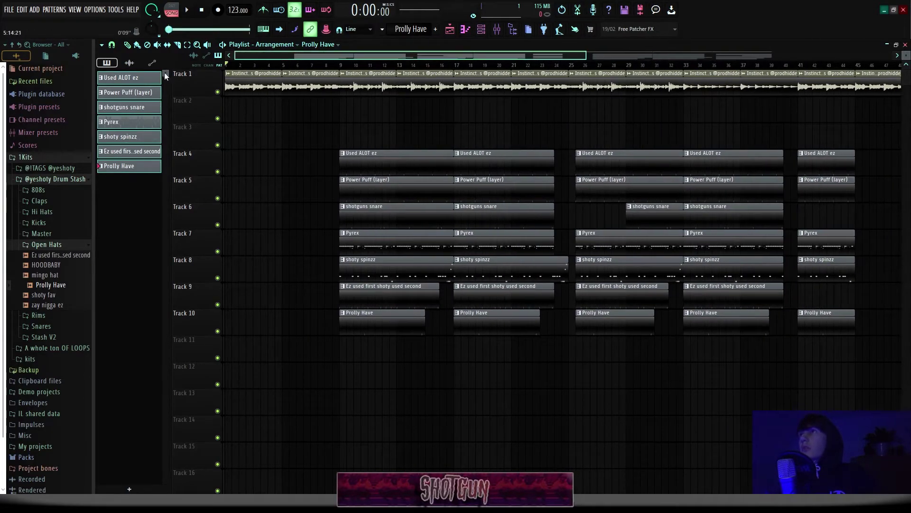
click(129, 64)
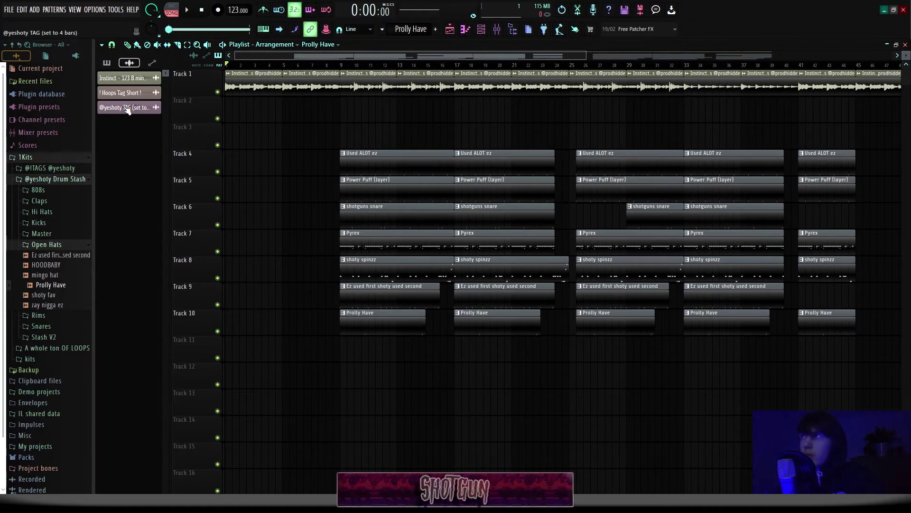
click(256, 114)
scroll(285, 117, up, 3)
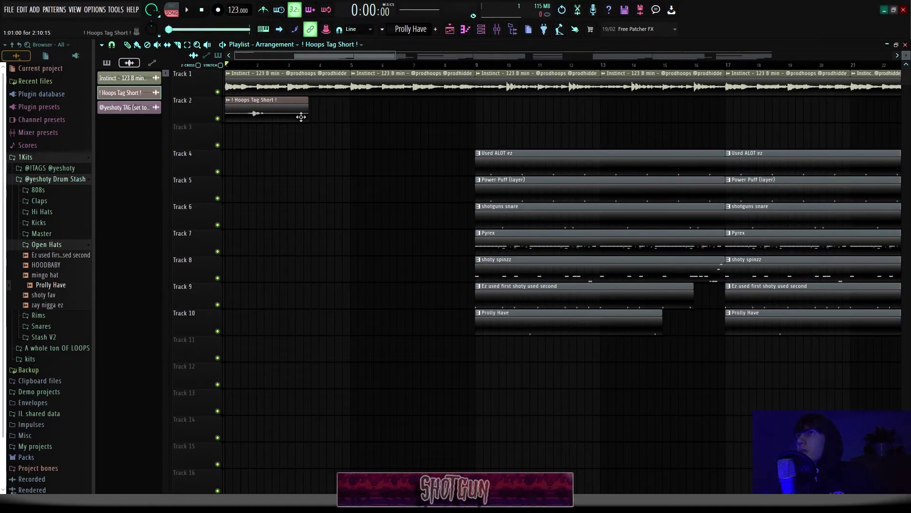